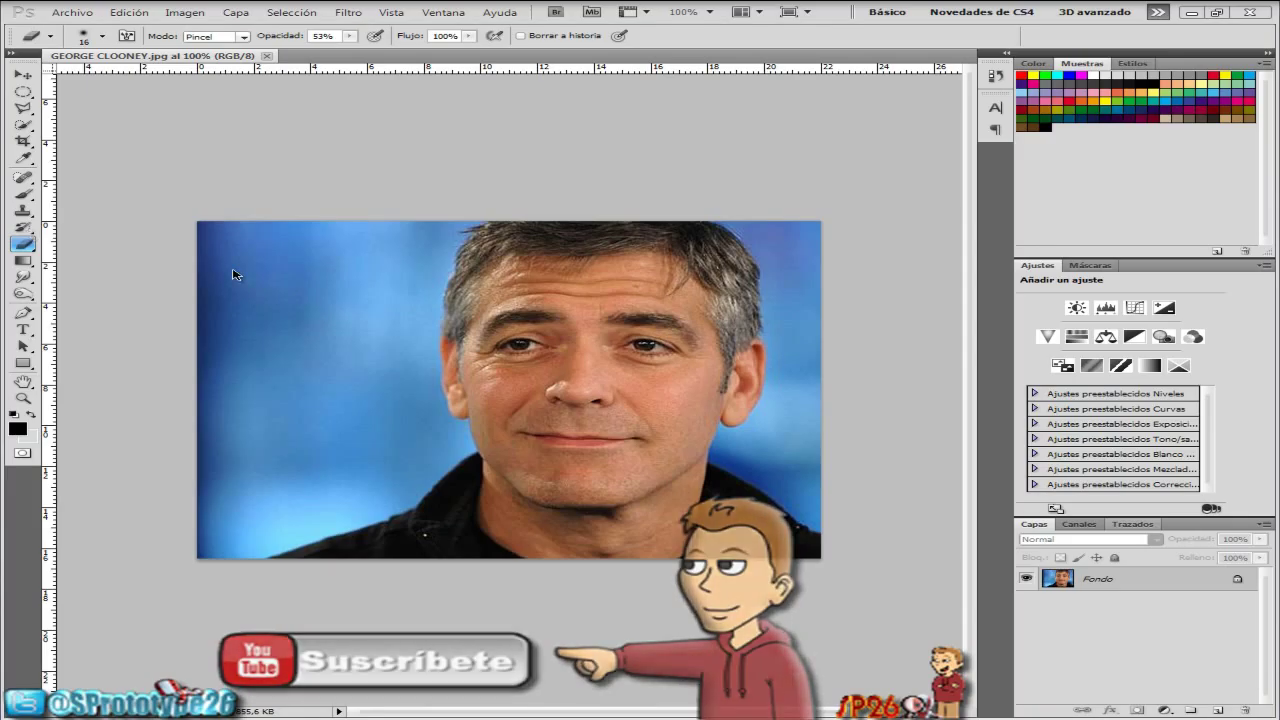
# Select the Spot Healing Brush and set its type to Crear textura.
pyautogui.click(25, 181)
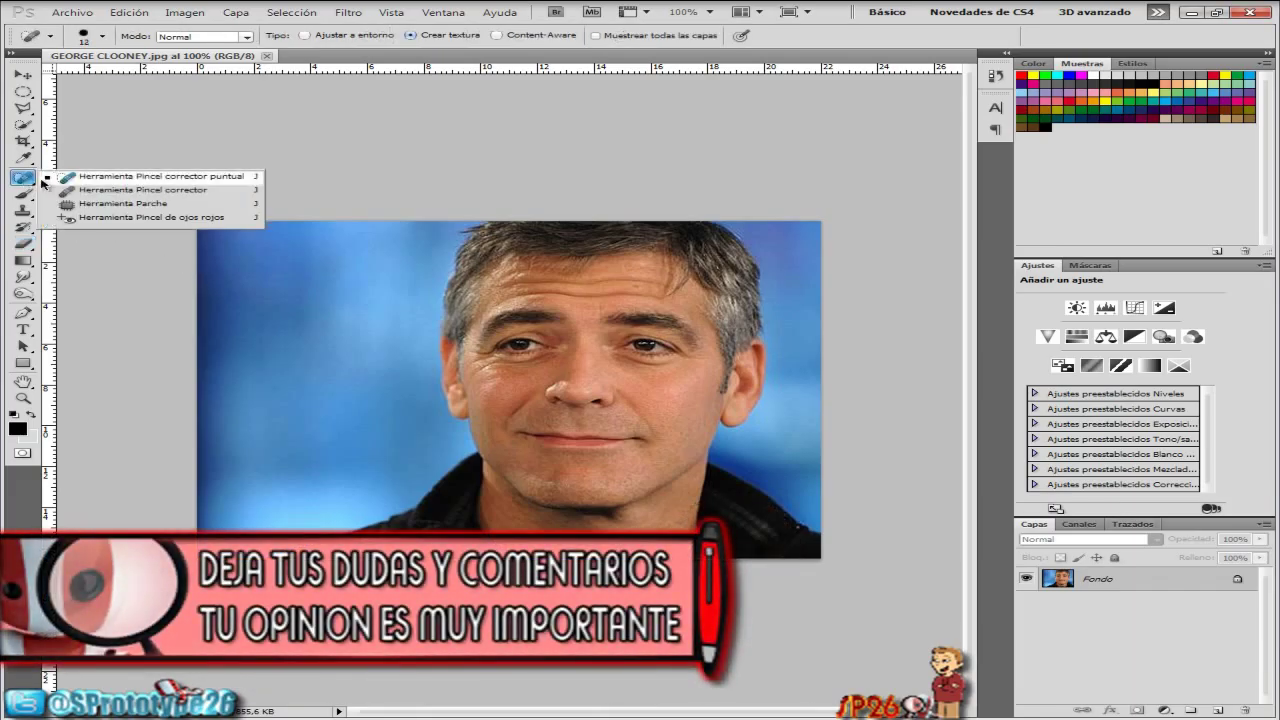
pyautogui.click(194, 177)
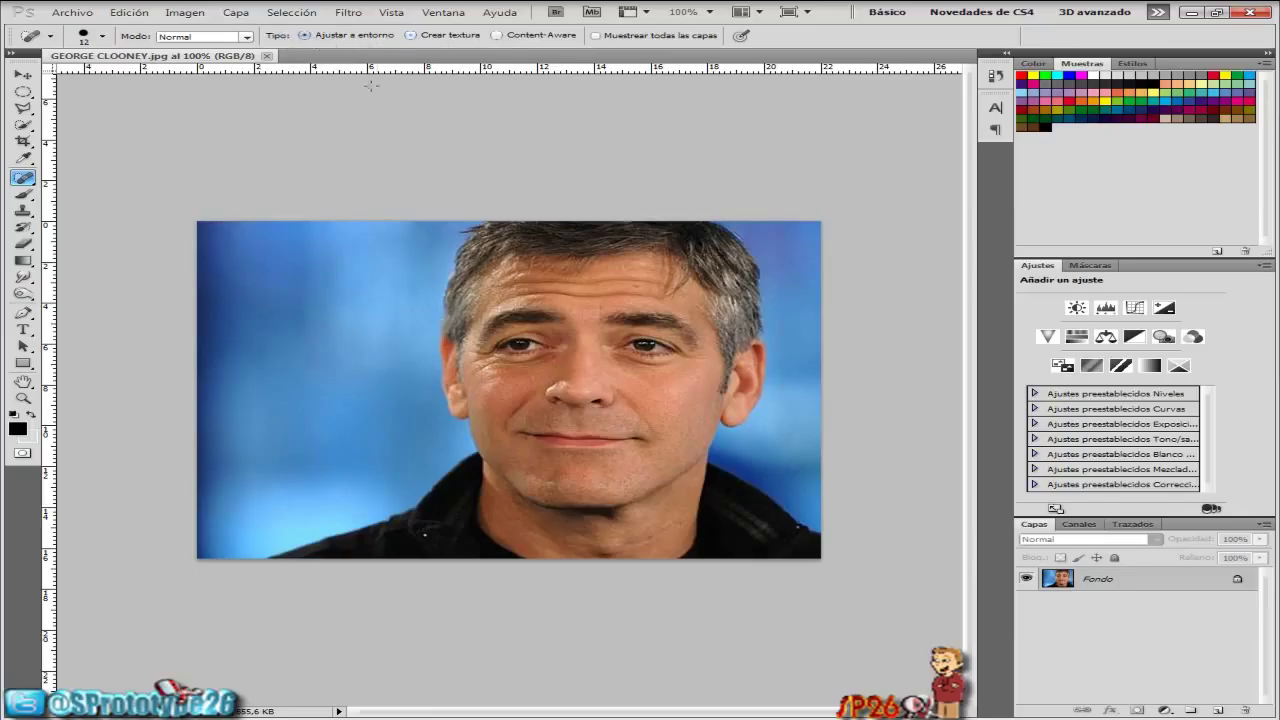
pyautogui.click(497, 35)
pyautogui.click(410, 35)
# Zoom in on the face to 200% with the Zoom tool.
pyautogui.click(23, 398)
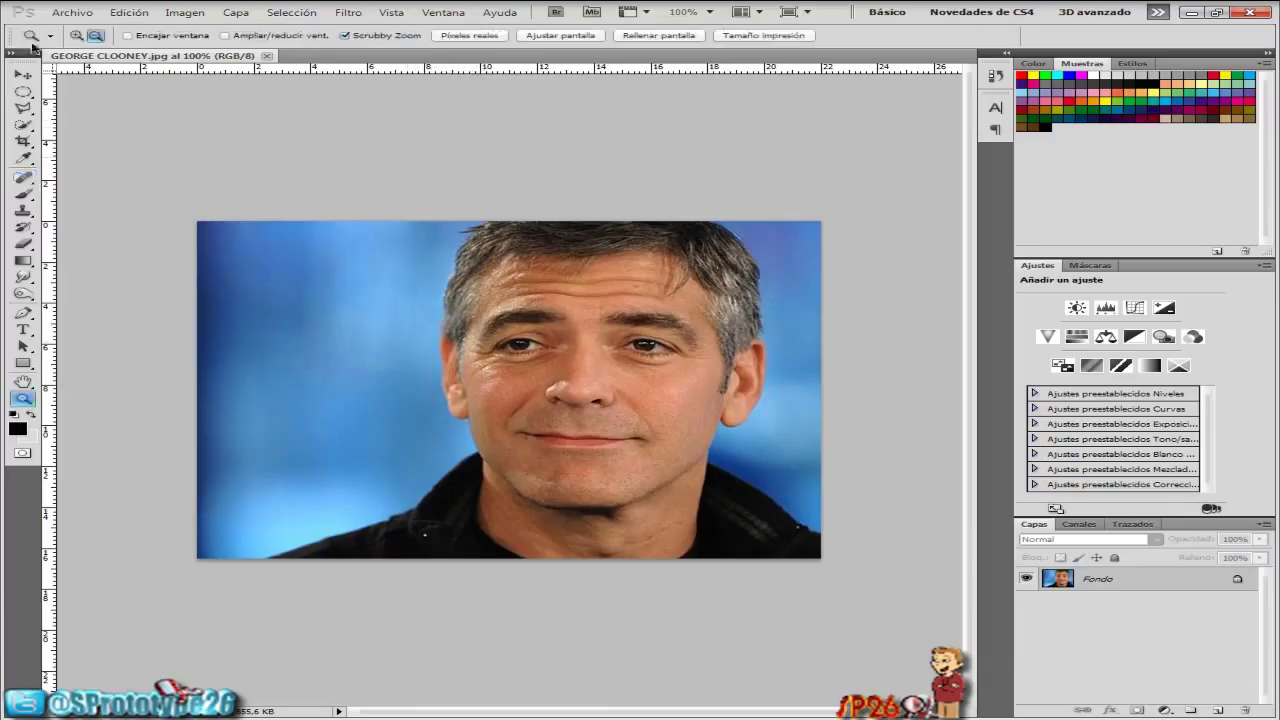
pyautogui.click(77, 35)
pyautogui.click(692, 360)
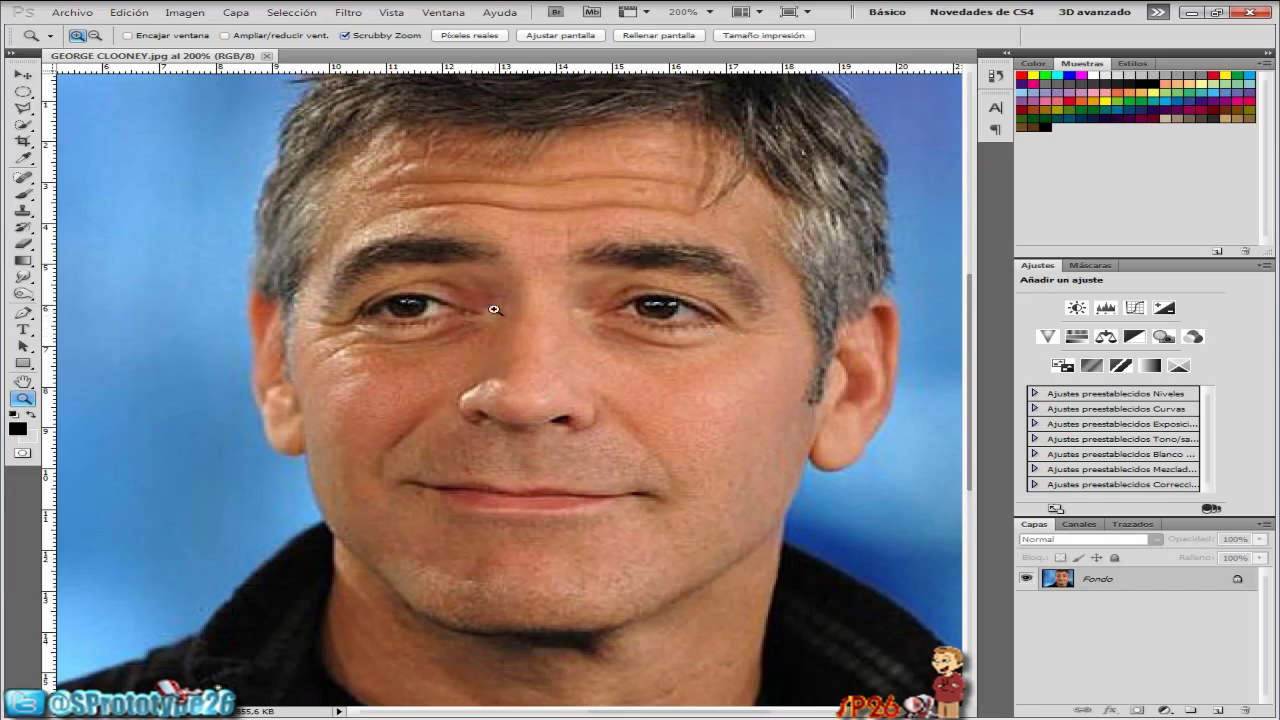
pyautogui.click(22, 178)
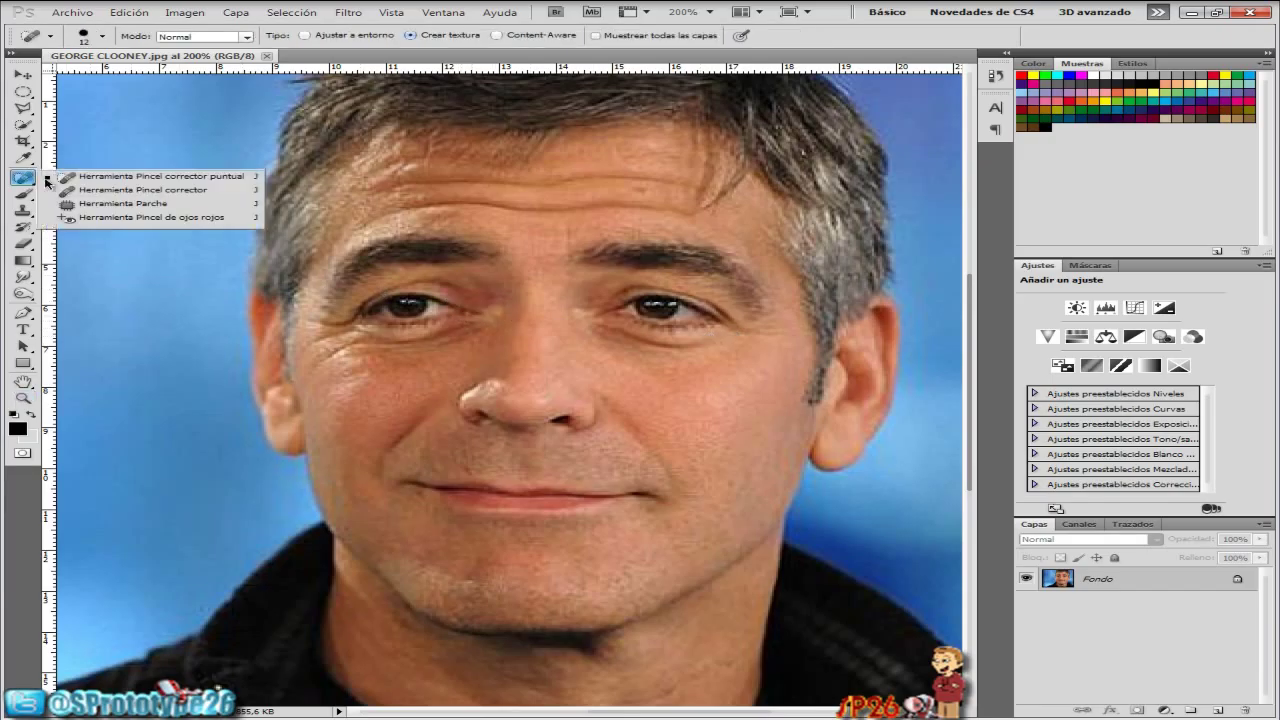
# Heal the small spots on both cheeks with the Spot Healing Brush.
pyautogui.click(106, 179)
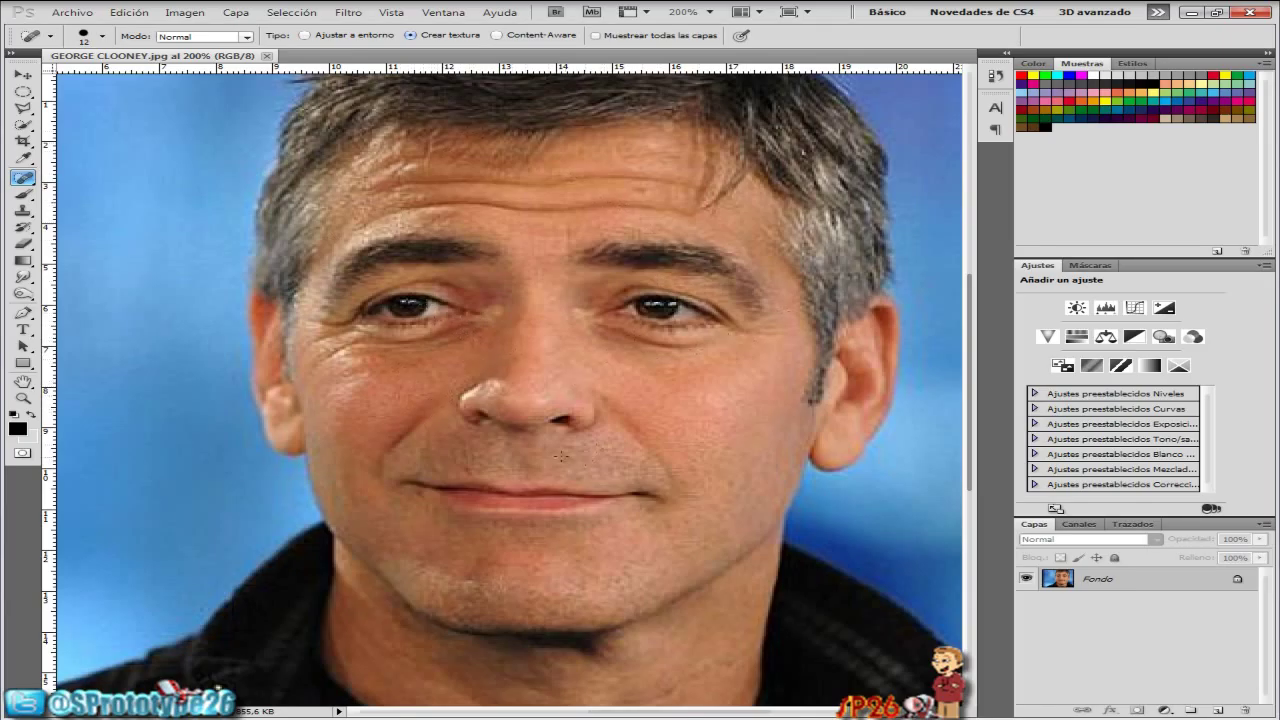
pyautogui.click(431, 410)
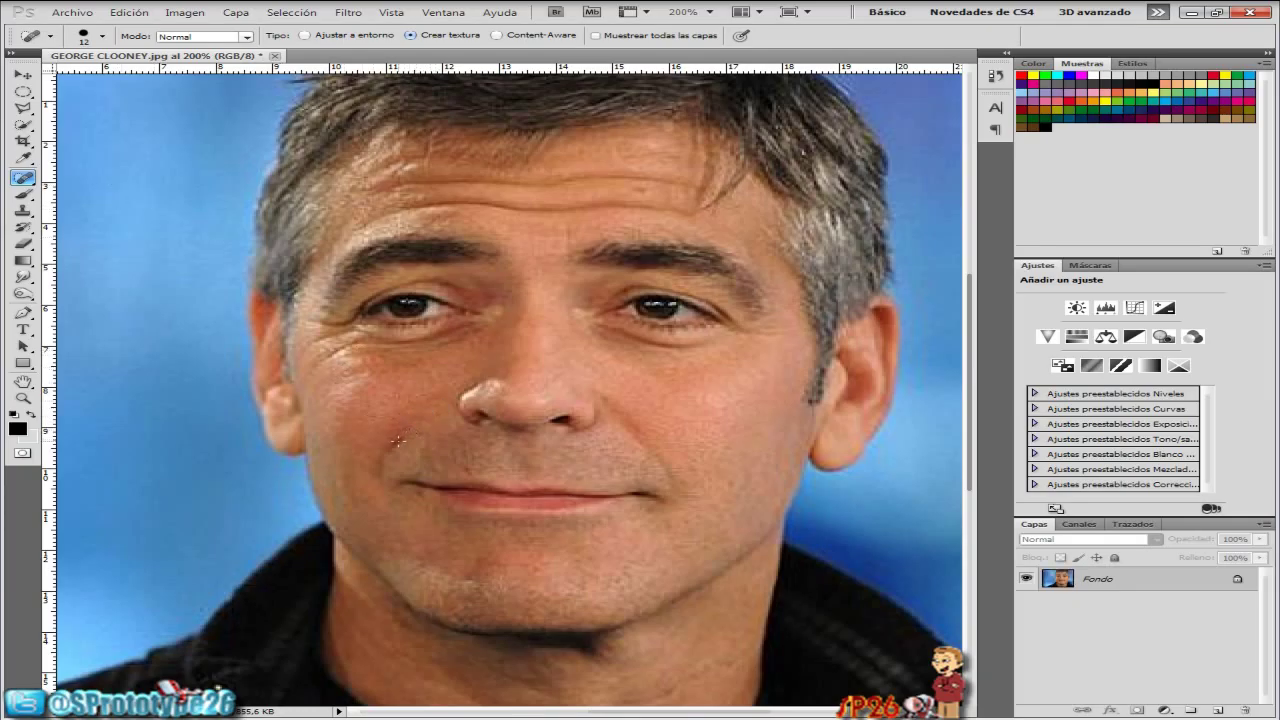
pyautogui.click(386, 453)
pyautogui.click(637, 427)
pyautogui.click(638, 435)
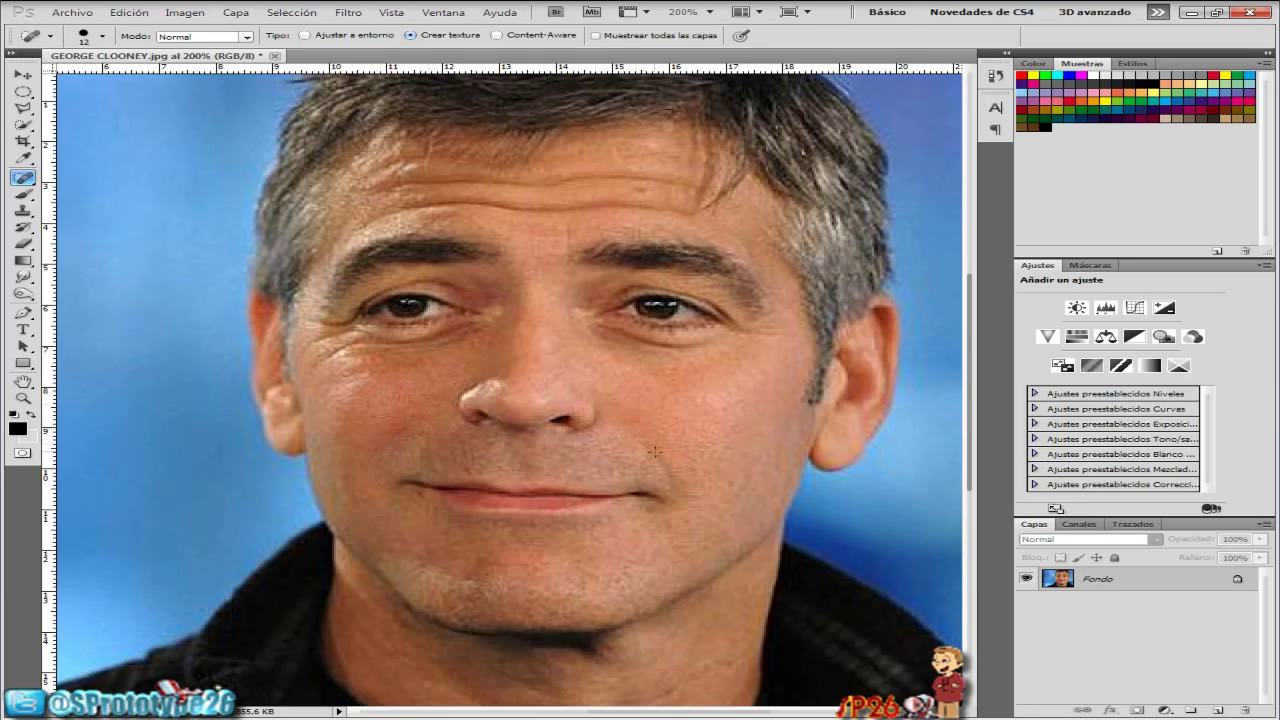
pyautogui.click(662, 457)
pyautogui.click(674, 484)
# Smooth the wrinkles under both eyes and the remaining left-cheek spots.
pyautogui.moveTo(480, 330); pyautogui.dragTo(352, 341)
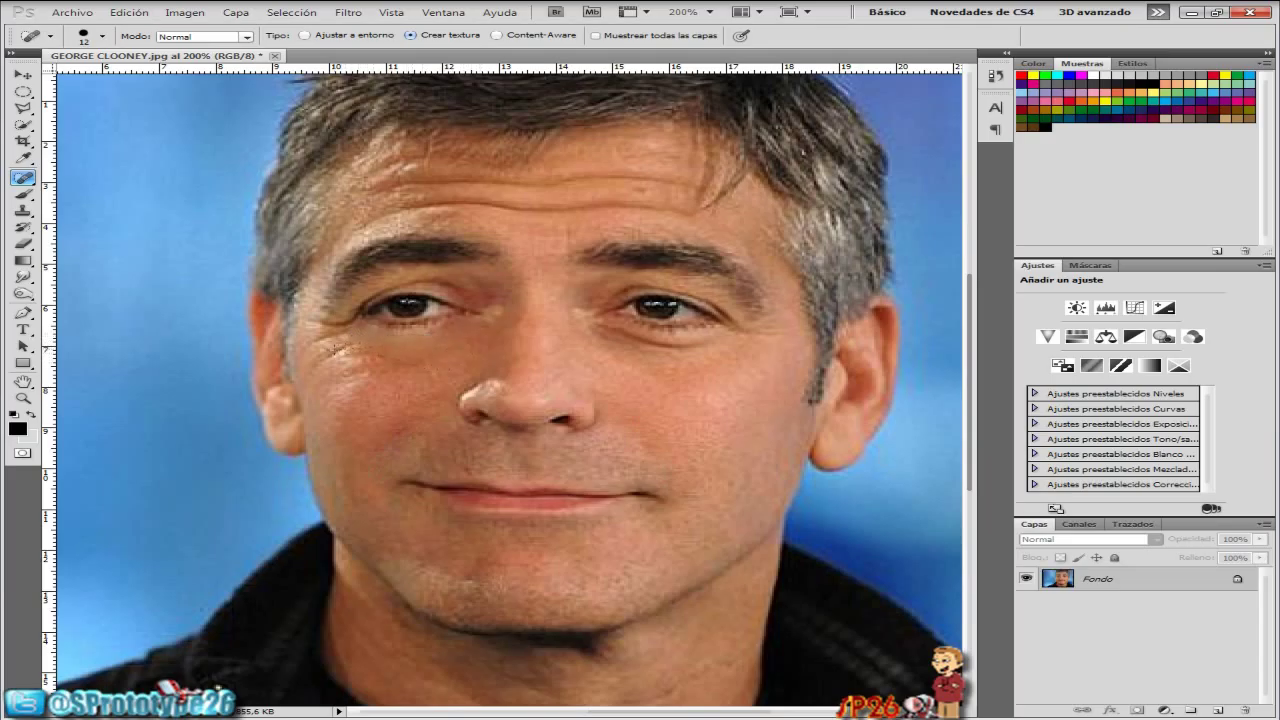
pyautogui.click(312, 362)
pyautogui.click(314, 340)
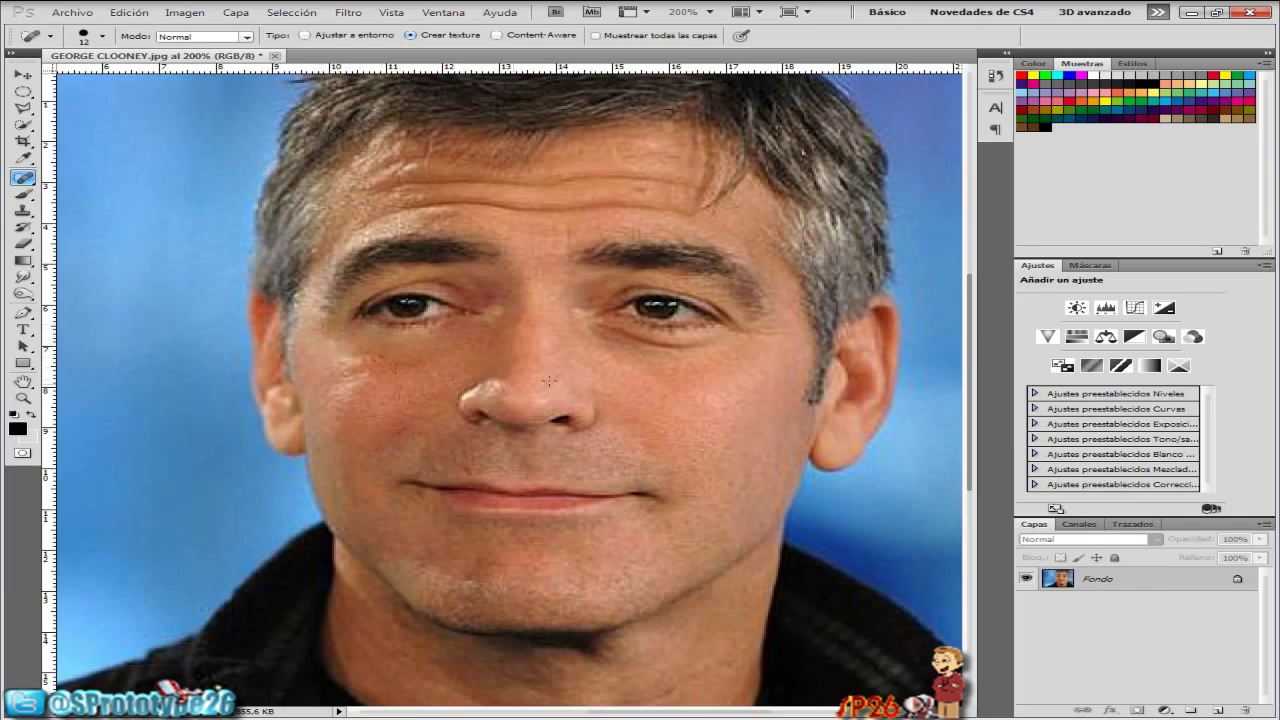
pyautogui.moveTo(597, 328); pyautogui.dragTo(741, 349)
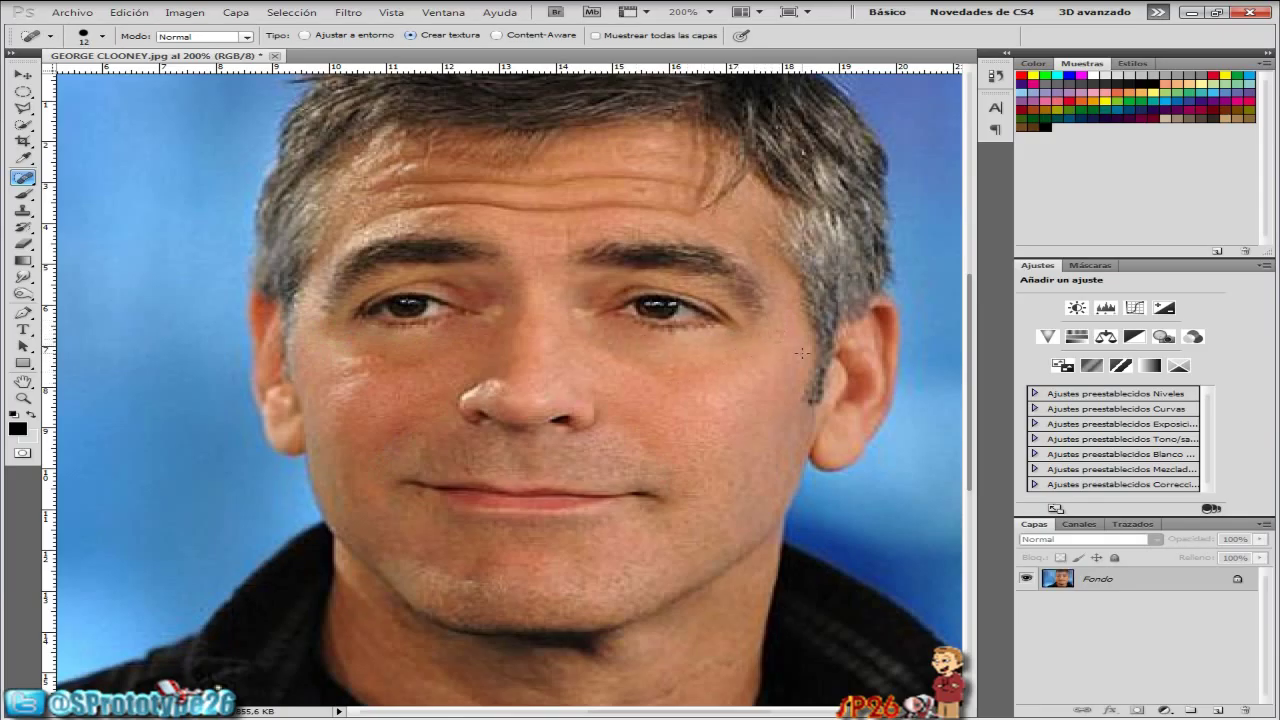
# Paint healing strokes across the two forehead wrinkle lines.
pyautogui.scroll(-2, 691, 437)
pyautogui.scroll(-2, 600, 400)
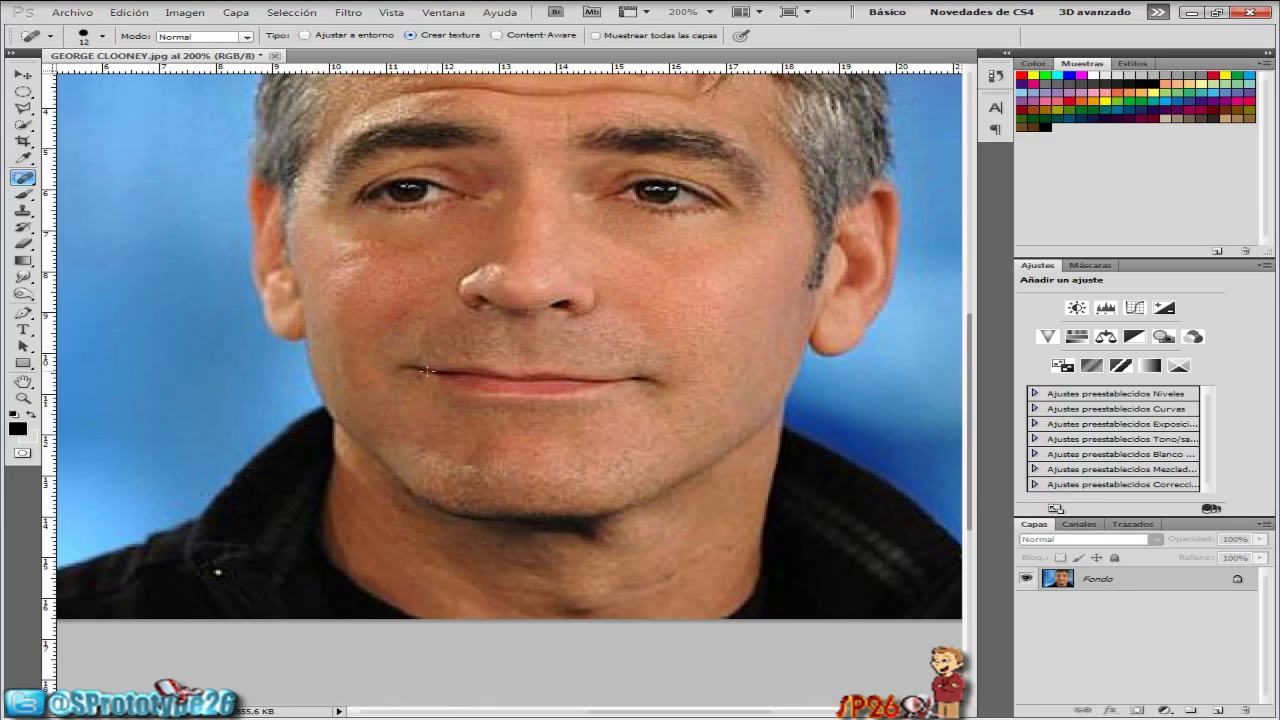
pyautogui.scroll(1, 427, 371)
pyautogui.scroll(2, 600, 300)
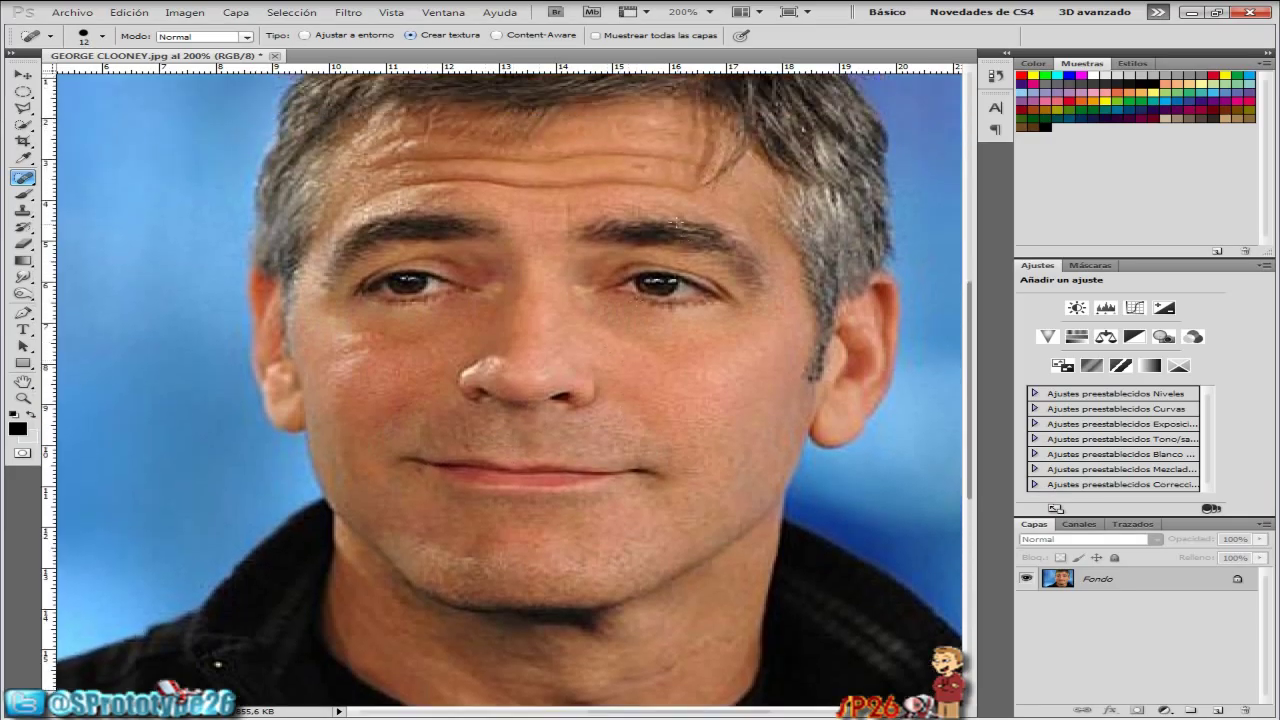
pyautogui.moveTo(690, 186); pyautogui.dragTo(361, 194)
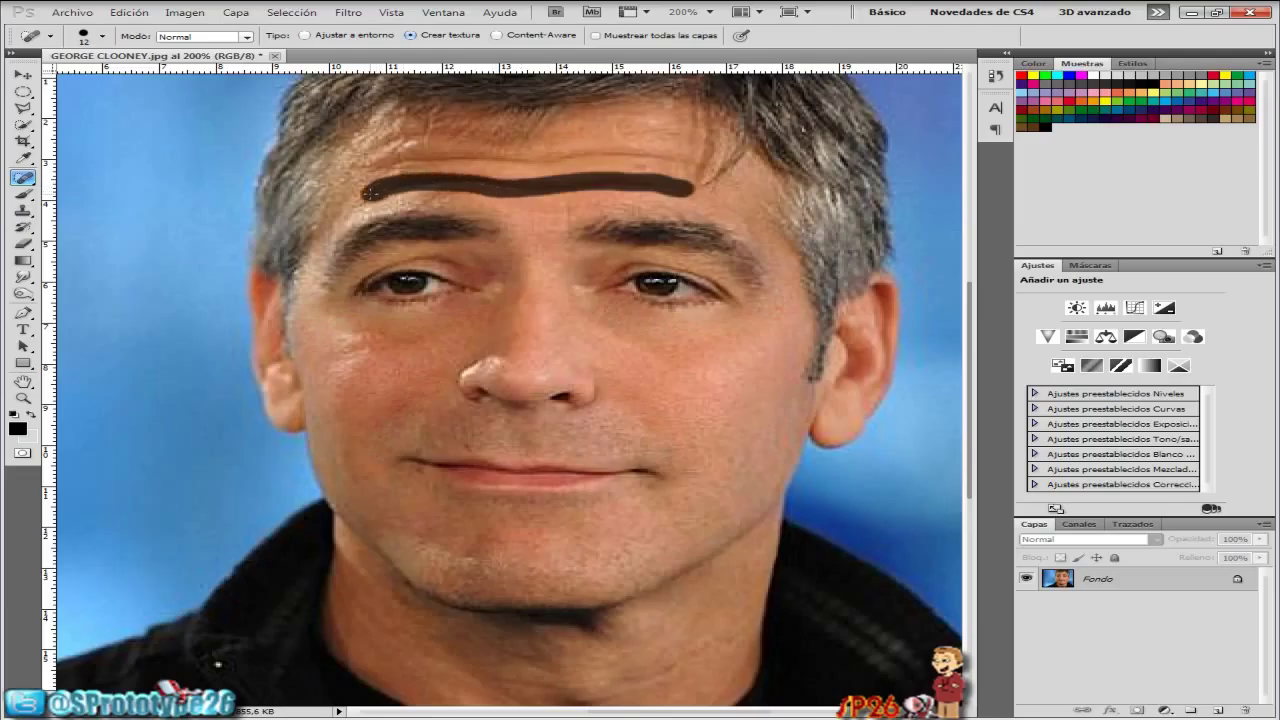
pyautogui.moveTo(693, 158); pyautogui.dragTo(379, 165)
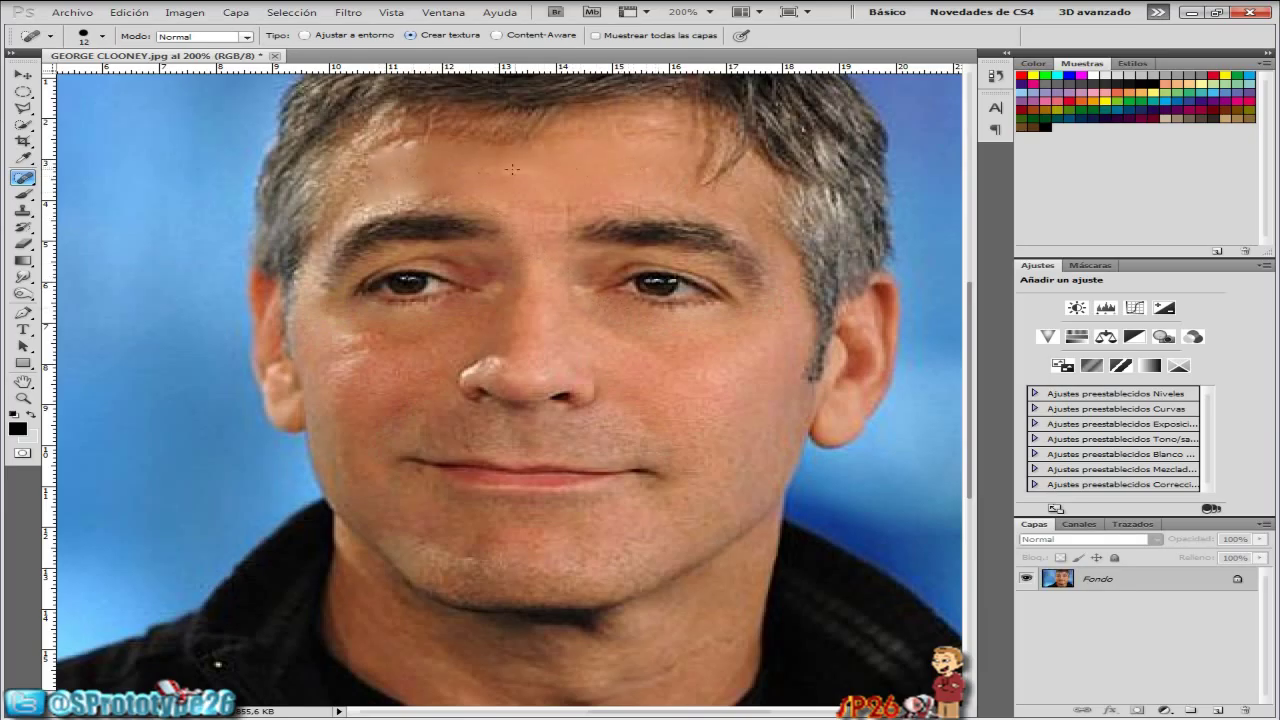
# Heal the five bright patches and spots across the forehead.
pyautogui.click(409, 197)
pyautogui.click(390, 152)
pyautogui.click(502, 166)
pyautogui.click(648, 145)
pyautogui.click(574, 208)
# Heal the small spots on the chin and both sides of the neck.
pyautogui.scroll(-2, 697, 492)
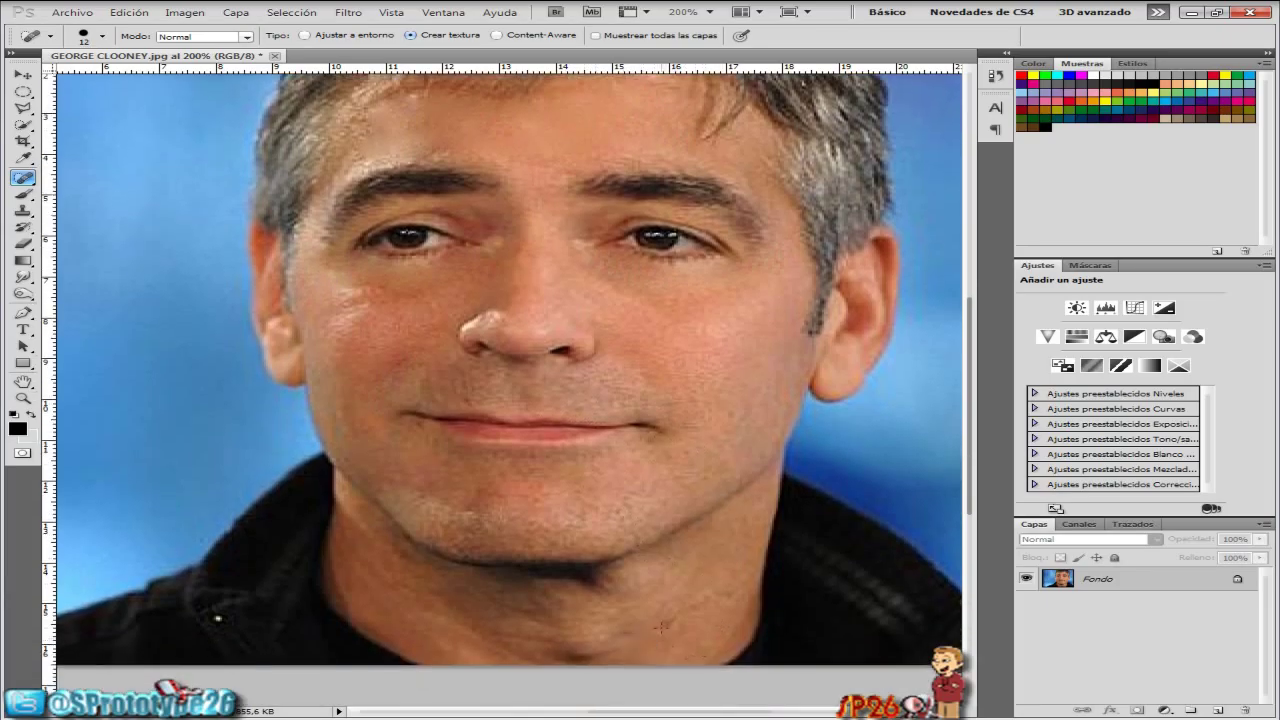
pyautogui.click(681, 608)
pyautogui.click(662, 638)
pyautogui.click(395, 607)
pyautogui.click(359, 570)
pyautogui.click(383, 593)
pyautogui.scroll(2, 547, 433)
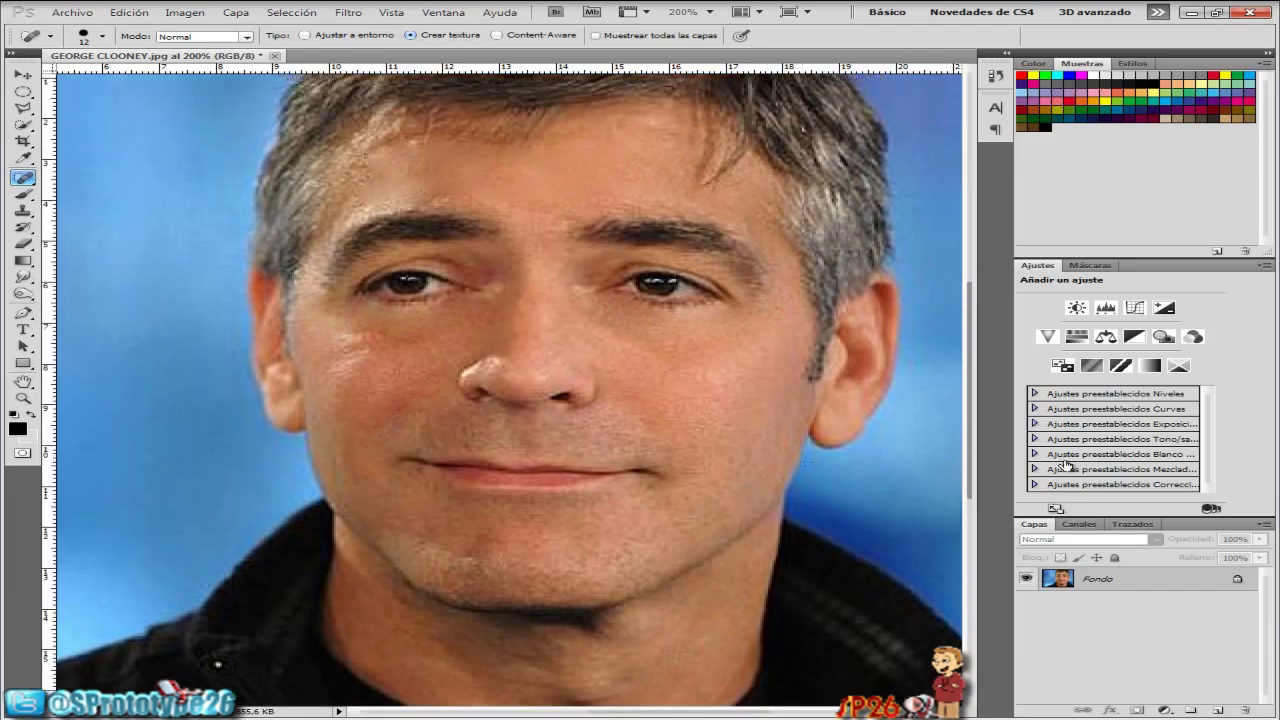
# Zoom out to 66.7%, then back in to 100% to see the whole portrait.
pyautogui.click(22, 398)
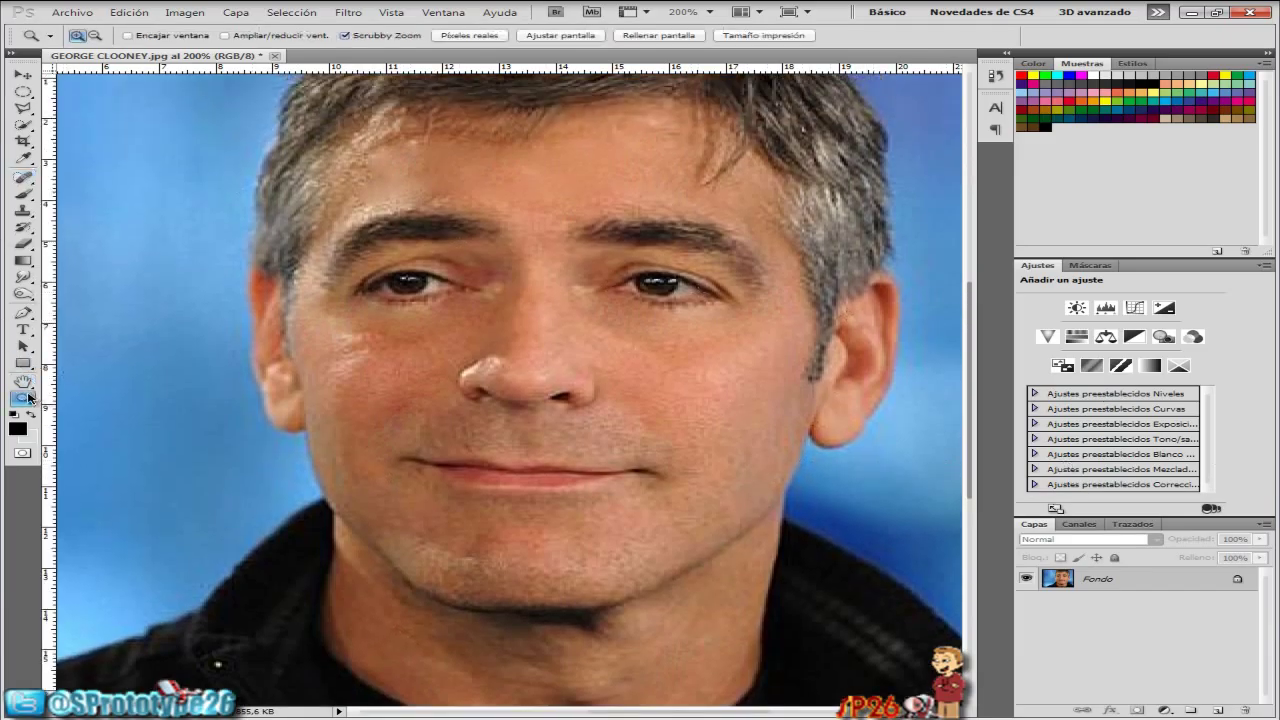
pyautogui.click(95, 35)
pyautogui.click(359, 192)
pyautogui.doubleClick(359, 192)
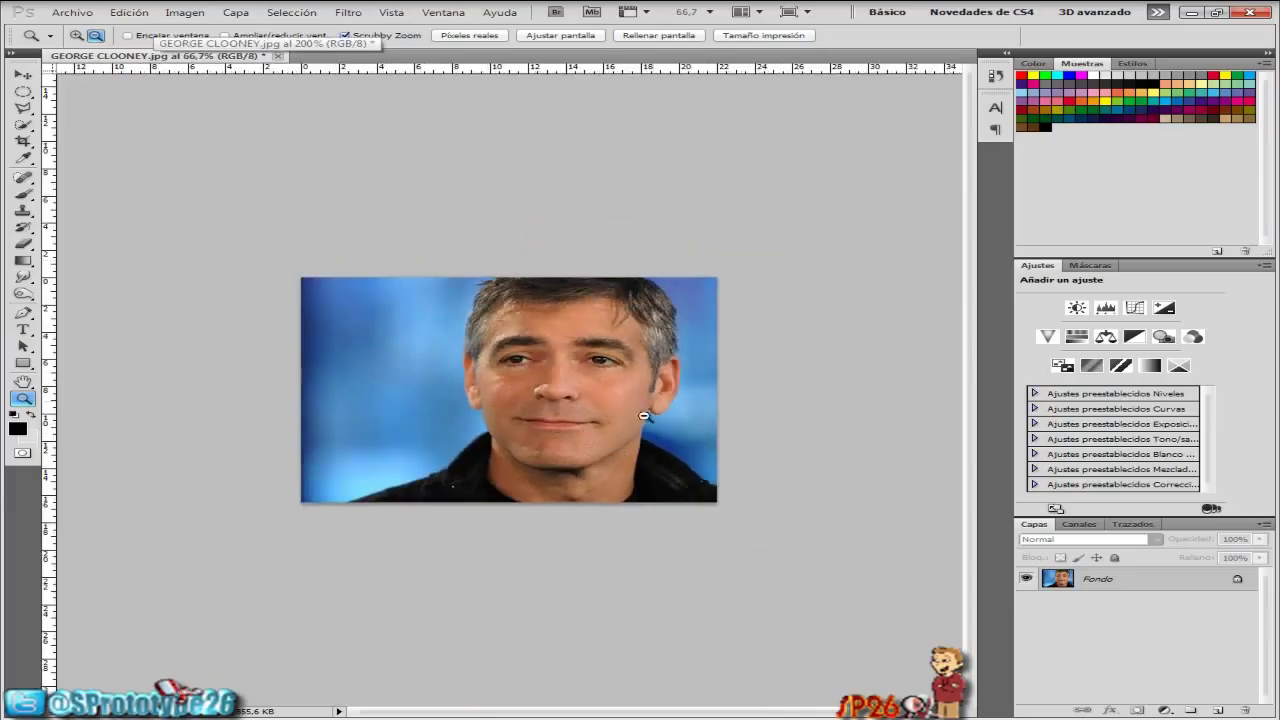
pyautogui.click(77, 35)
pyautogui.click(600, 224)
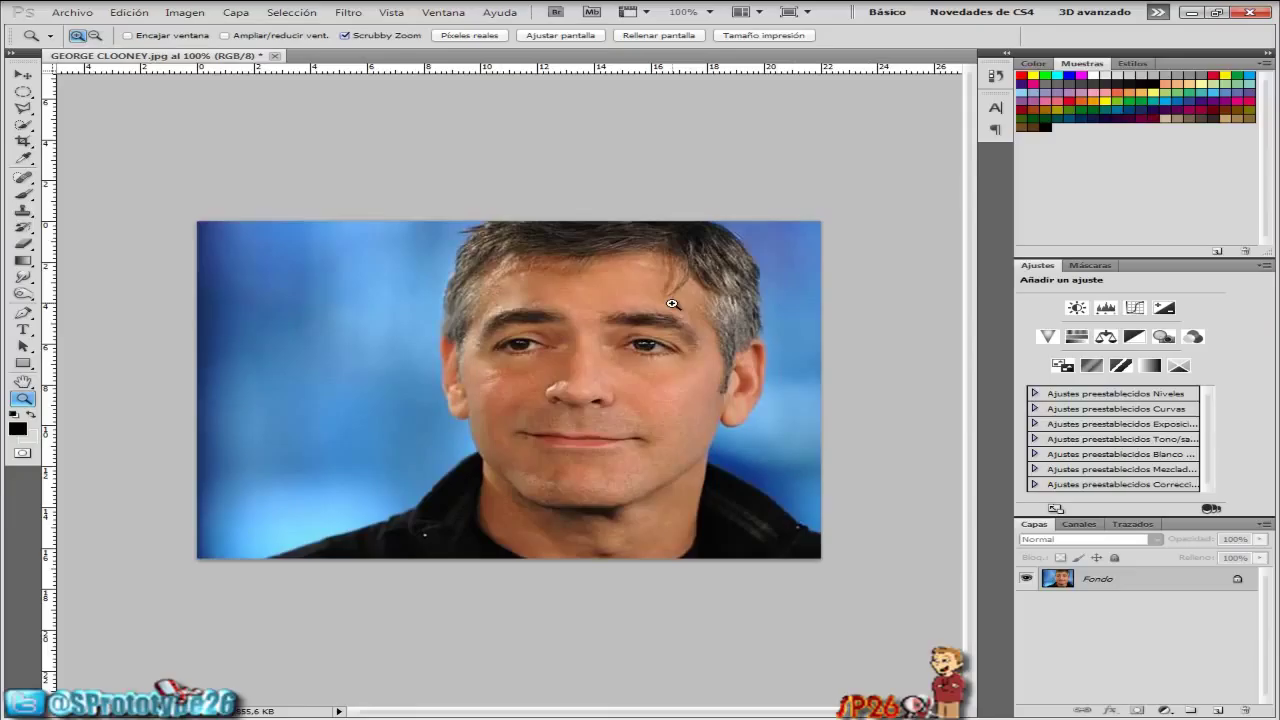
pyautogui.rightClick(690, 404)
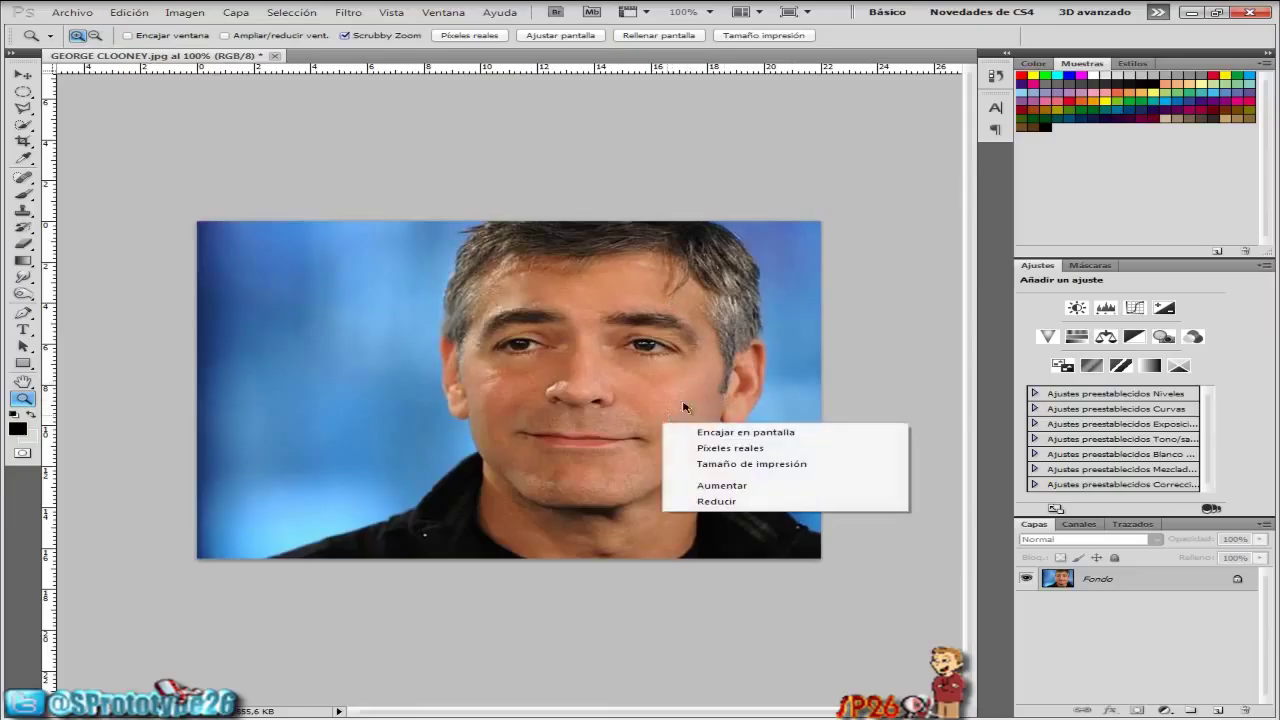
pyautogui.click(870, 316)
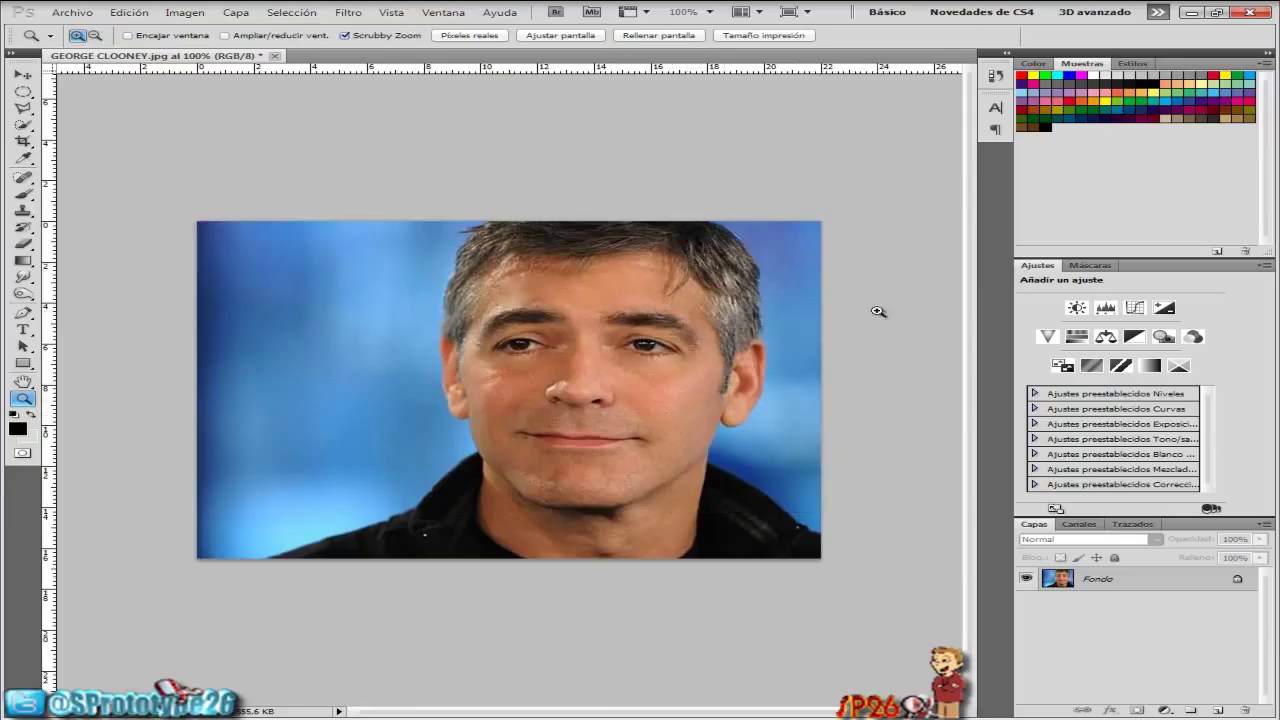
# Duplicate the Fondo layer as Fondo copia.
pyautogui.rightClick(1159, 585)
pyautogui.click(1150, 610)
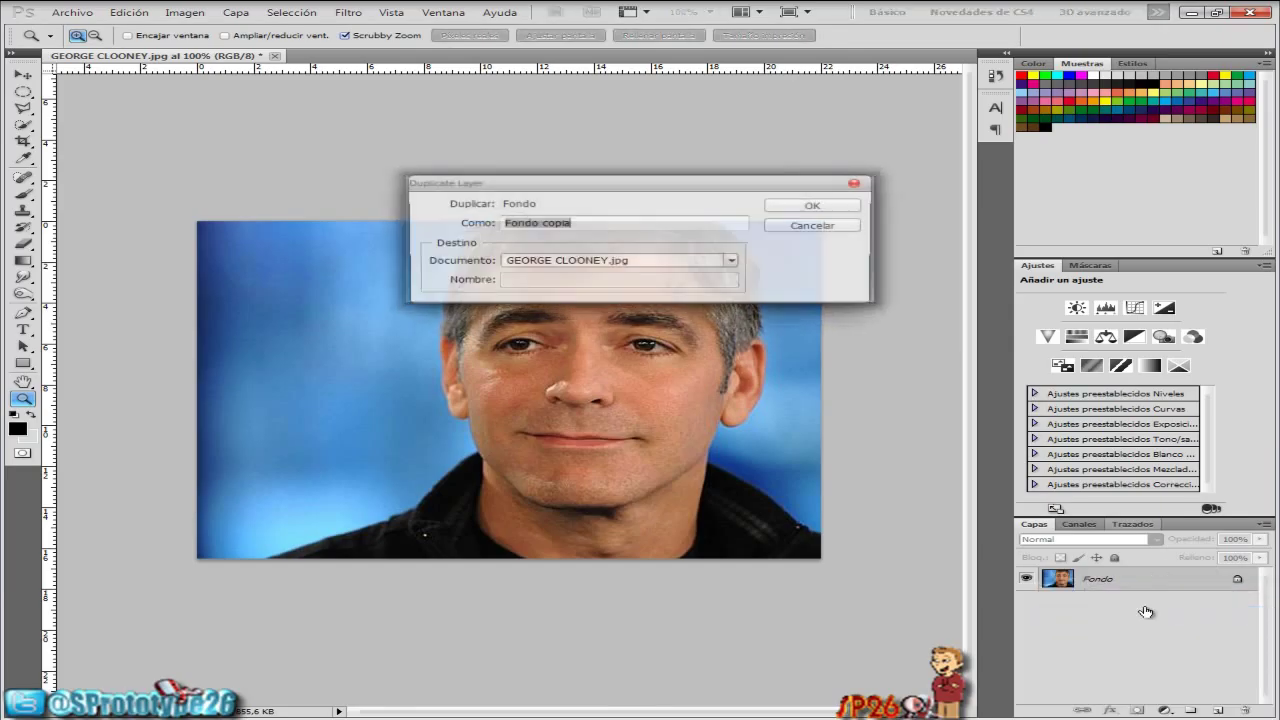
pyautogui.click(818, 205)
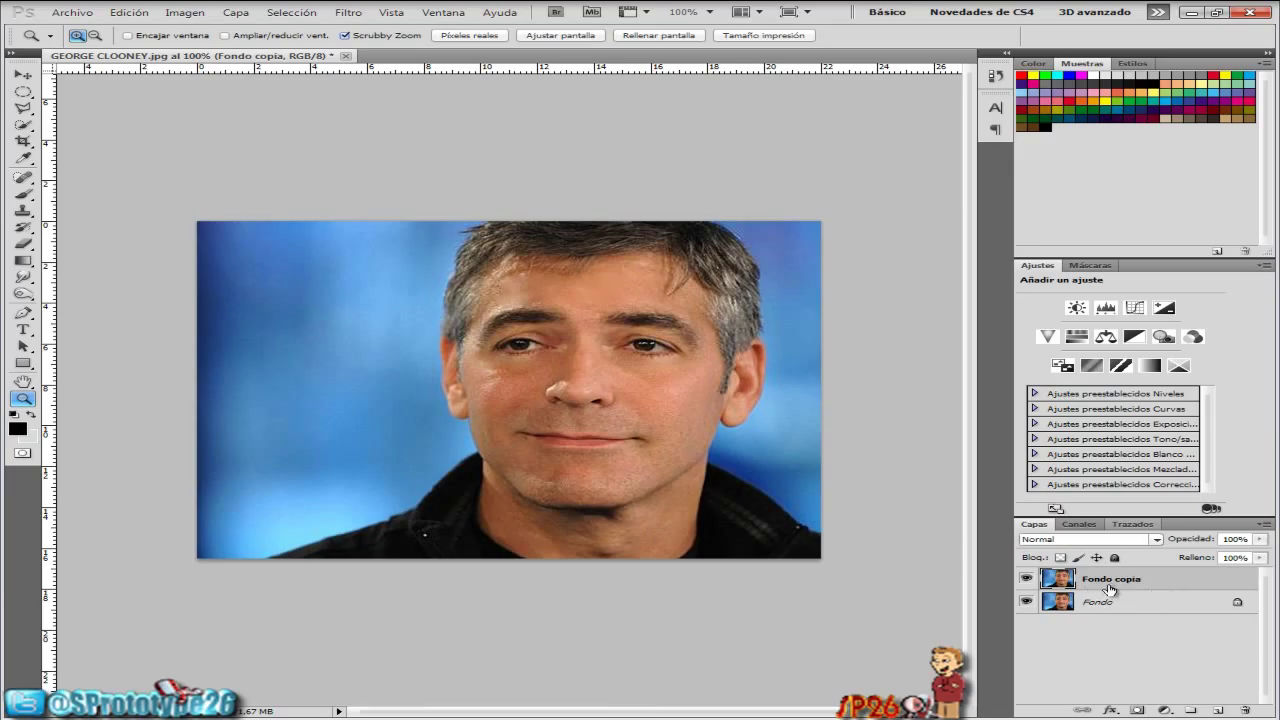
# Apply a 3,0-pixel Gaussian blur to Fondo copia, then zoom to 200%.
pyautogui.click(351, 15)
pyautogui.moveTo(375, 145)
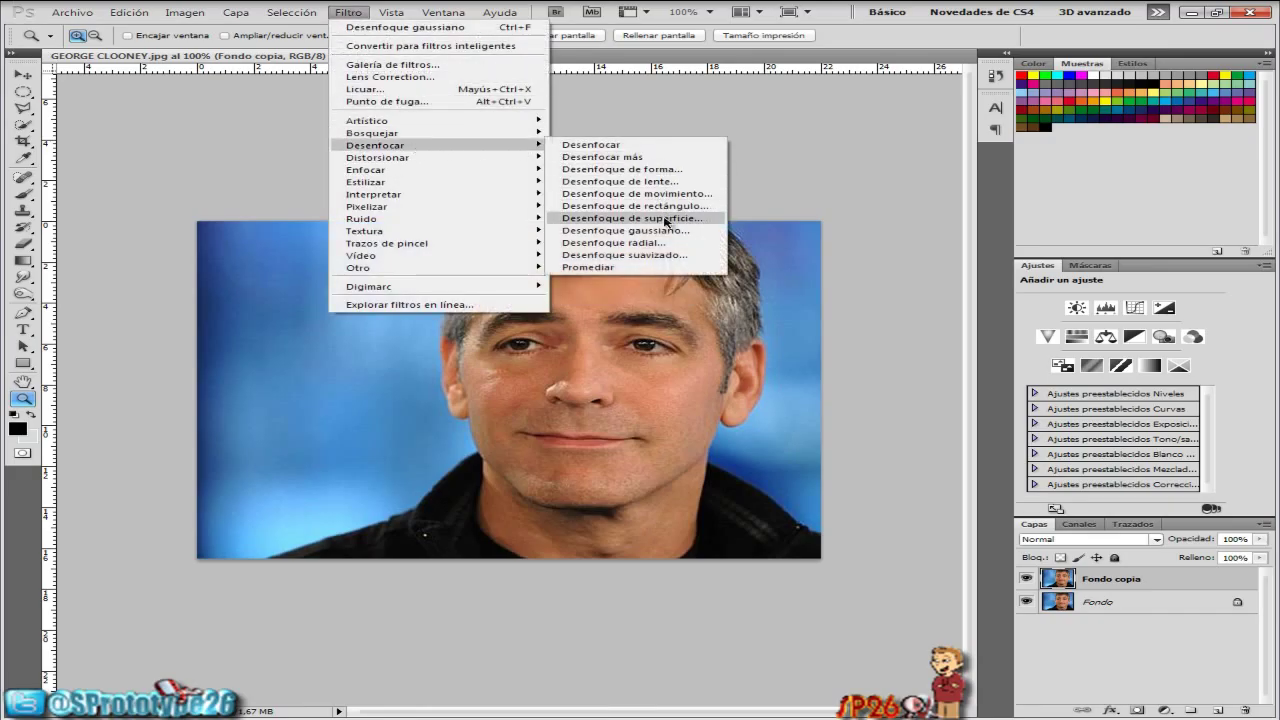
pyautogui.click(665, 236)
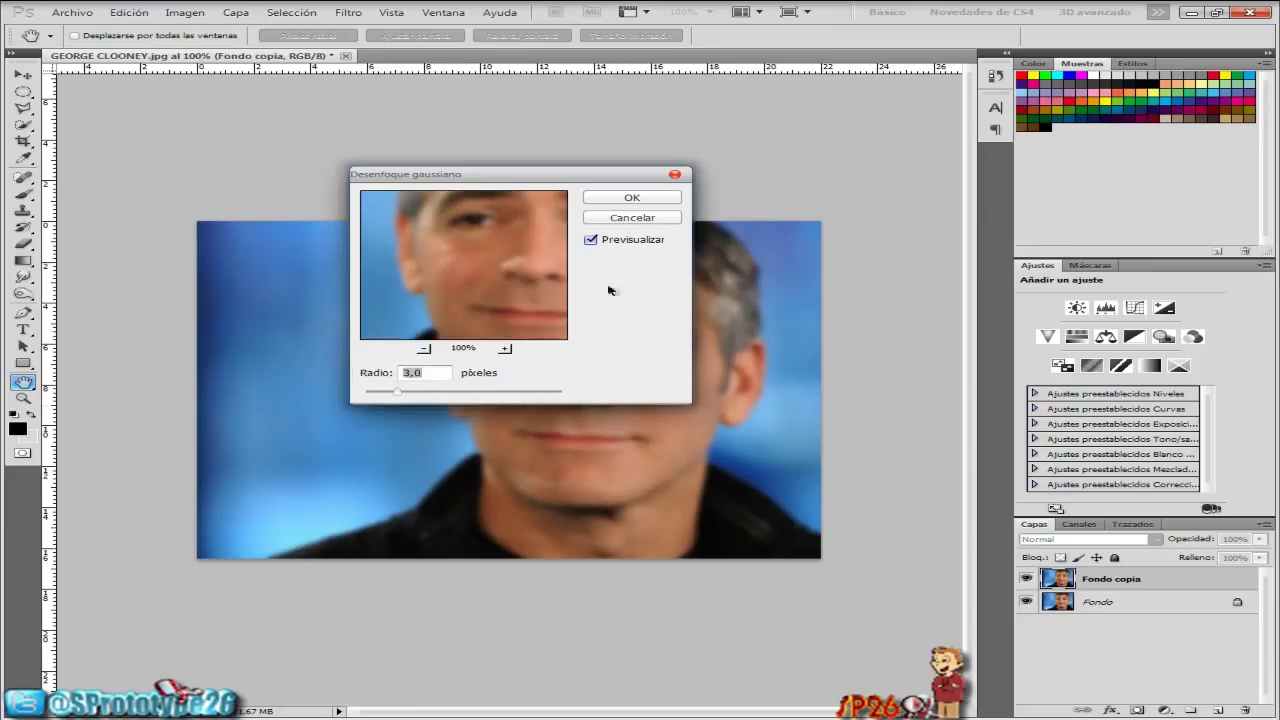
pyautogui.click(638, 199)
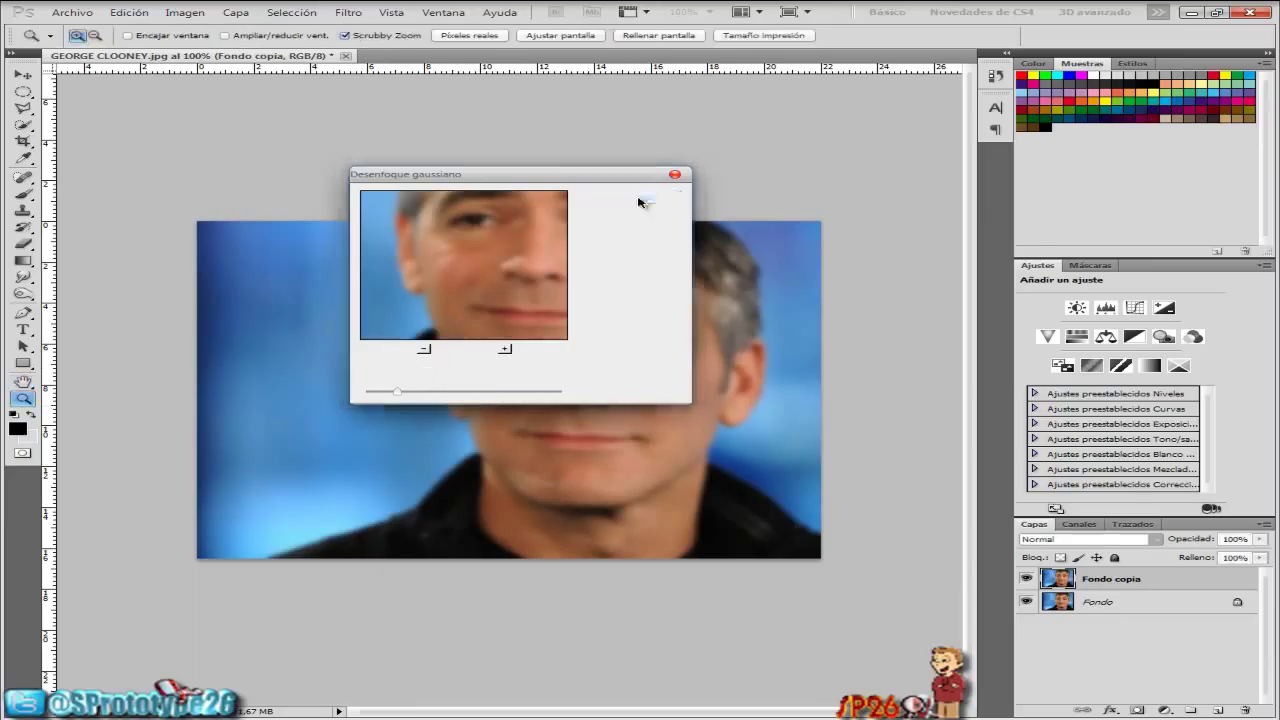
pyautogui.press('z')
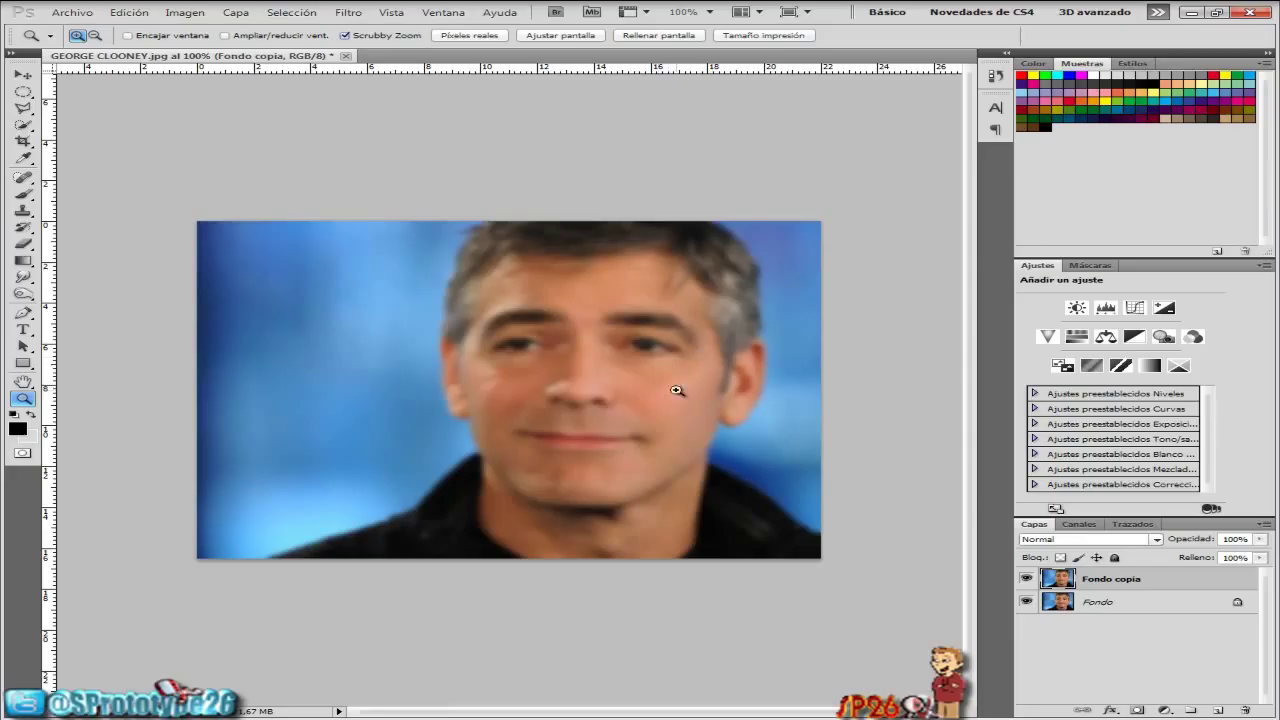
pyautogui.click(770, 331)
# Erase the blur over both eyes with a soft round eraser at 53% opacity.
pyautogui.click(22, 243)
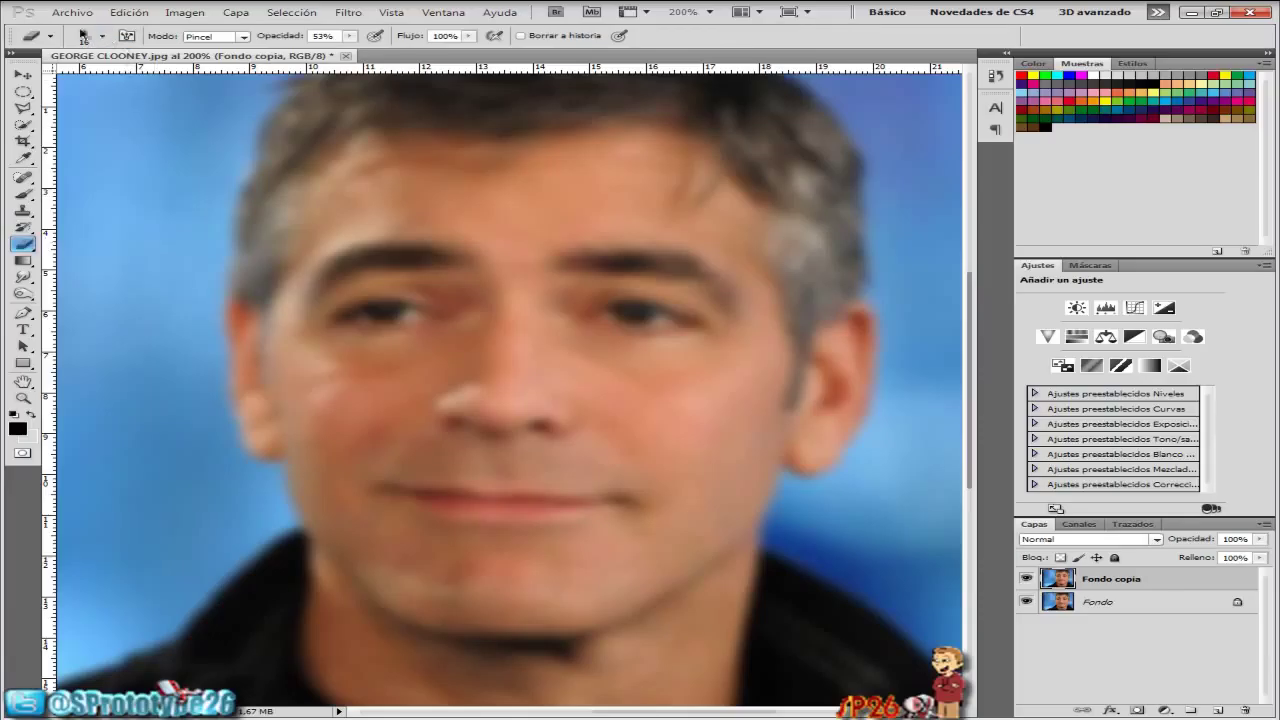
pyautogui.click(103, 37)
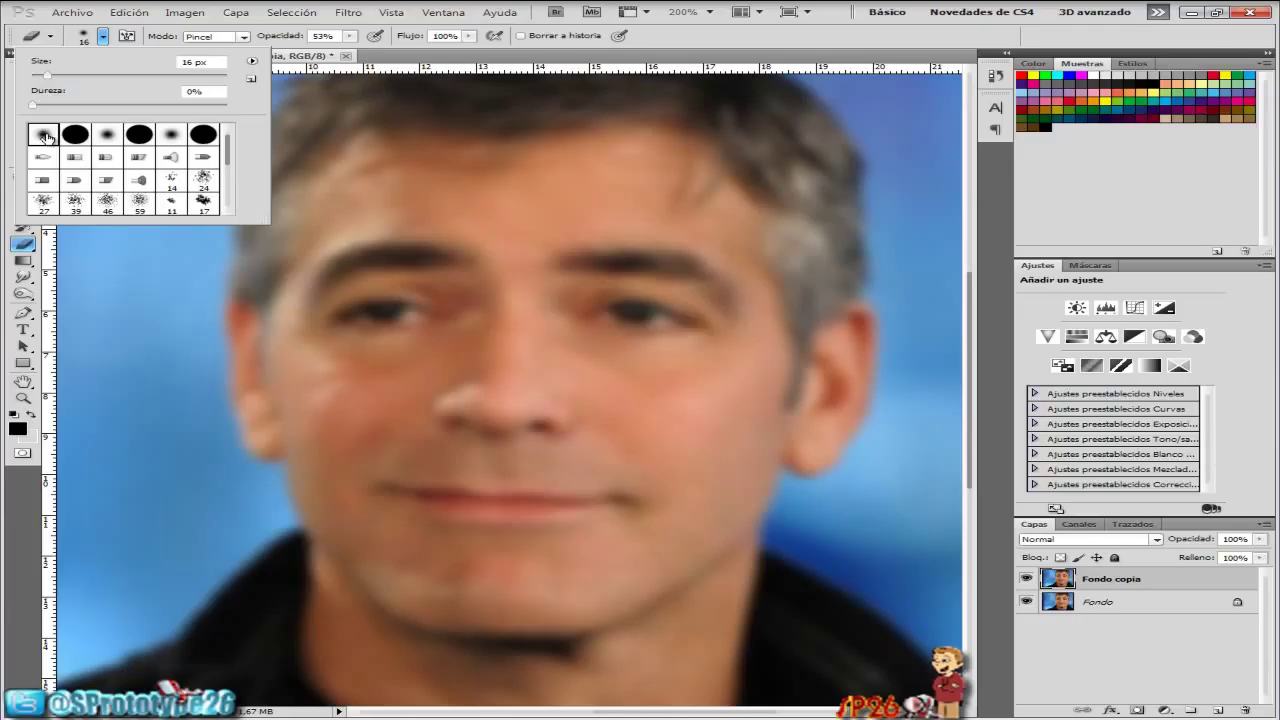
pyautogui.click(75, 134)
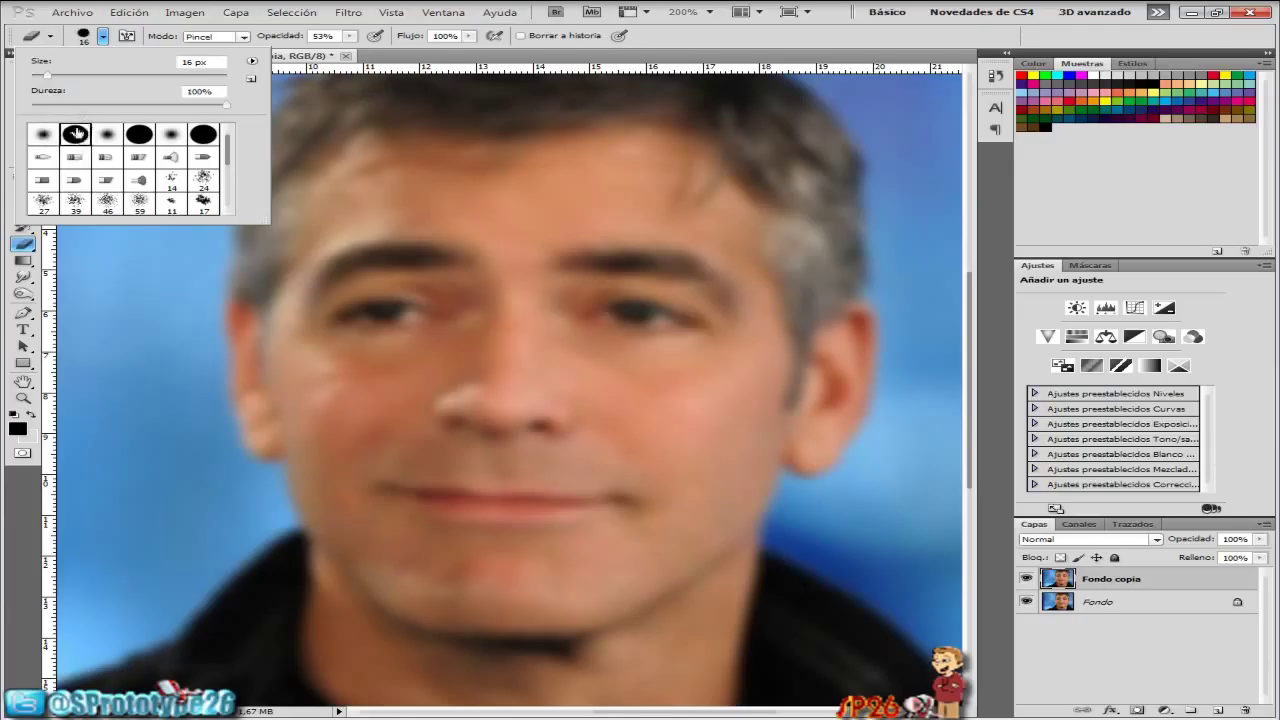
pyautogui.click(46, 136)
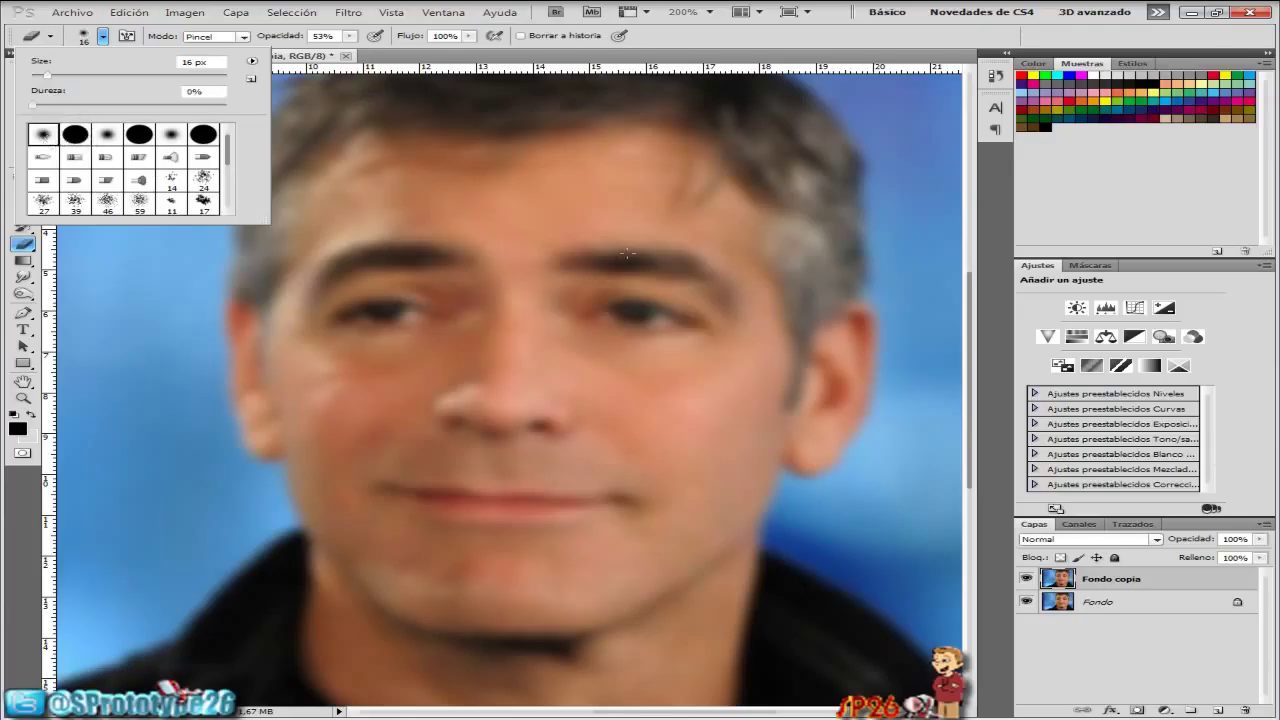
pyautogui.click(410, 317)
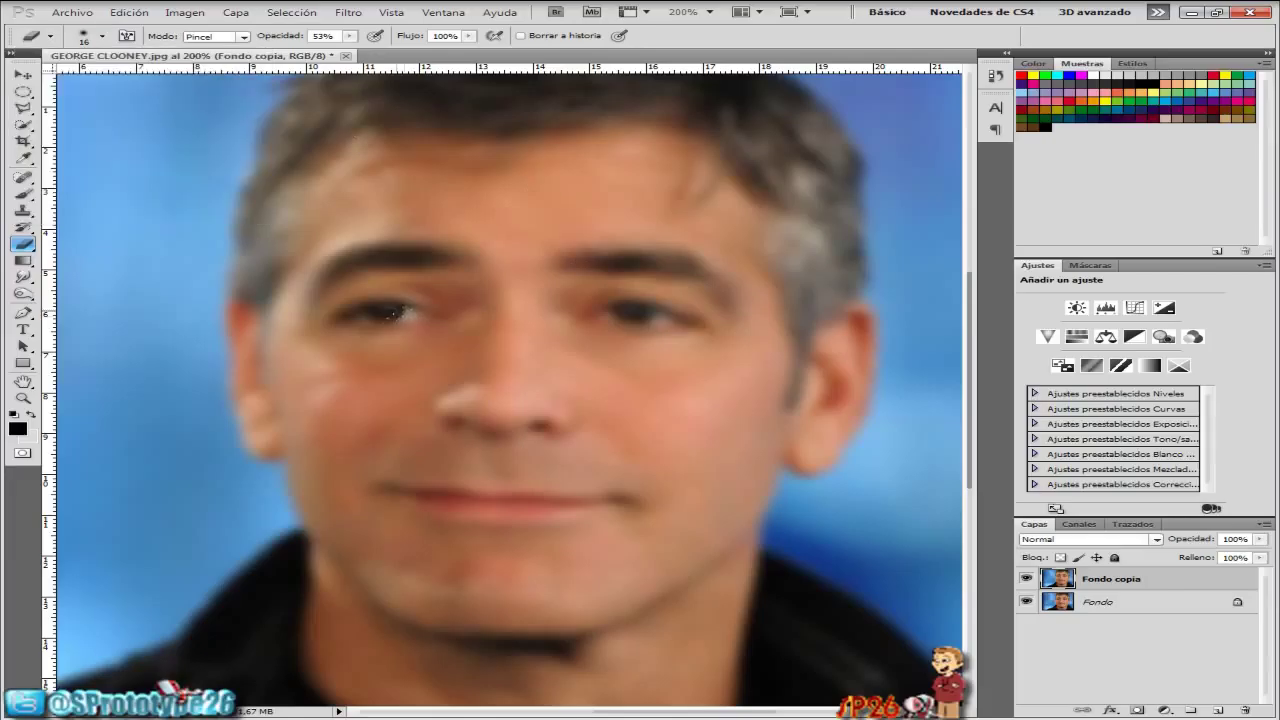
pyautogui.moveTo(360, 304); pyautogui.dragTo(426, 307)
pyautogui.moveTo(606, 312); pyautogui.dragTo(698, 316)
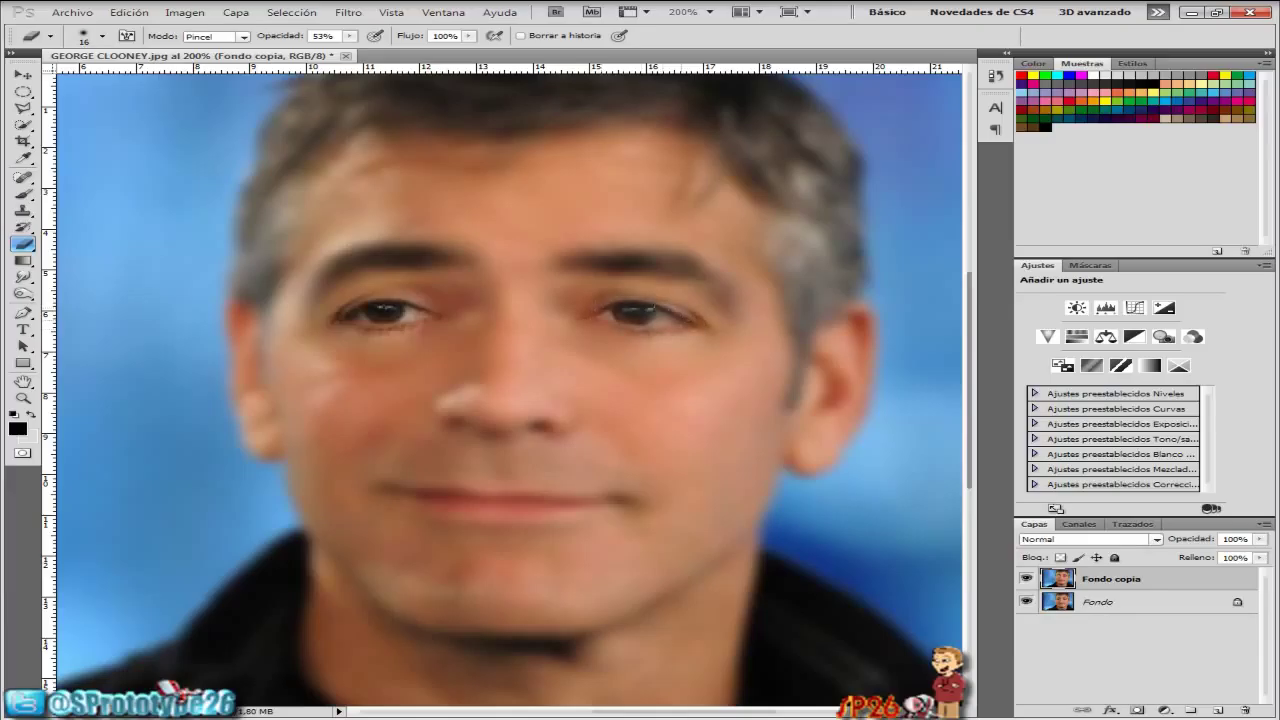
# Enlarge the eraser to about 38 px and erase the blur over the ear and hair.
pyautogui.click(102, 36)
pyautogui.moveTo(52, 78); pyautogui.dragTo(68, 78)
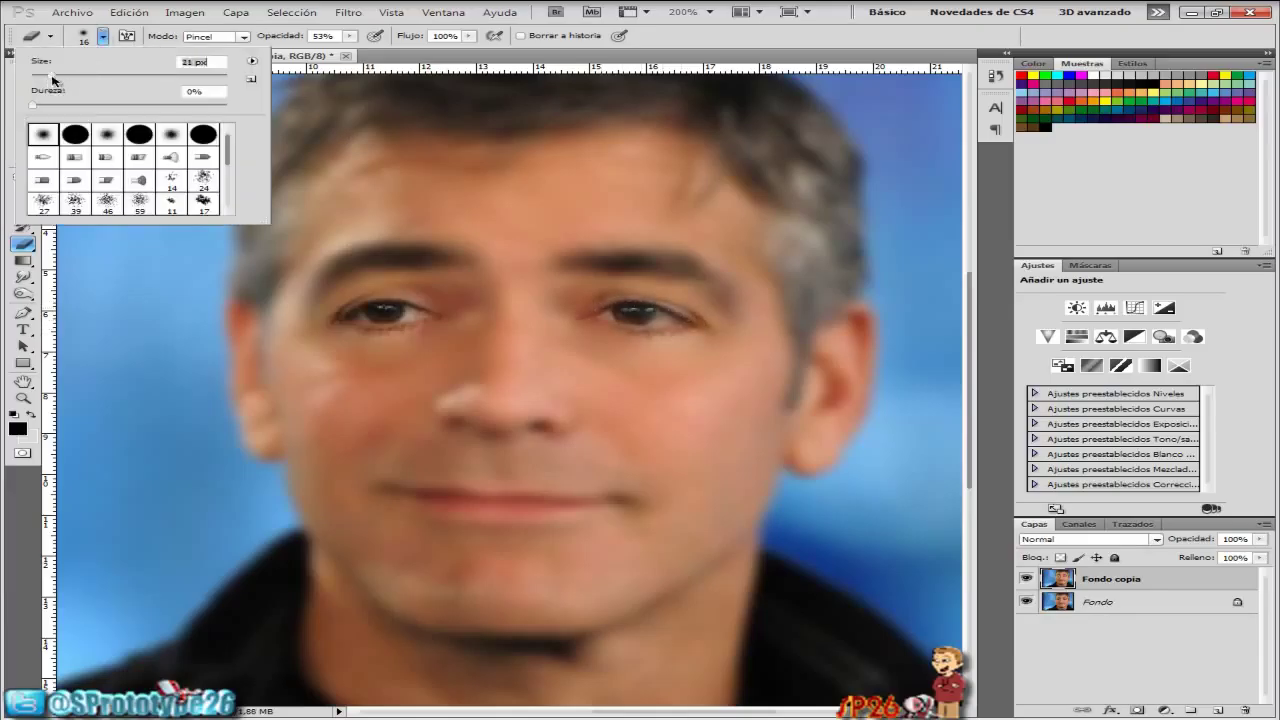
pyautogui.press('Return')
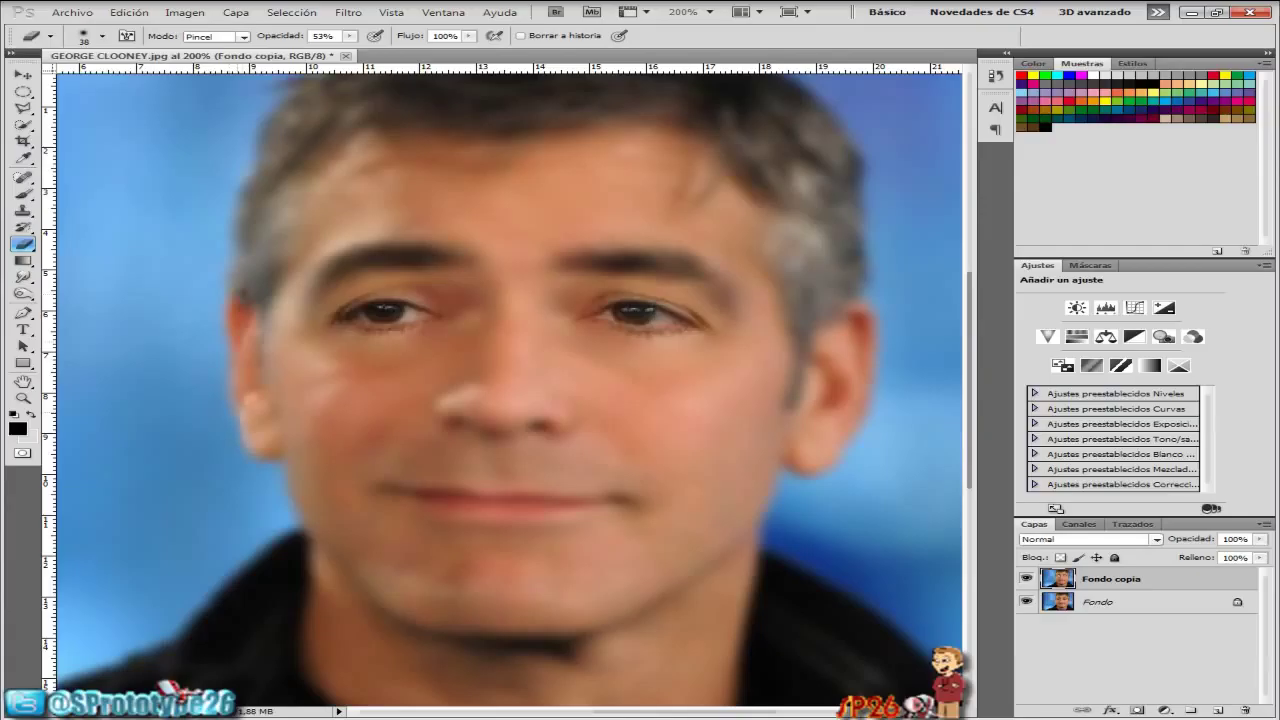
pyautogui.moveTo(852, 286); pyautogui.dragTo(804, 455)
pyautogui.moveTo(806, 222); pyautogui.dragTo(784, 145)
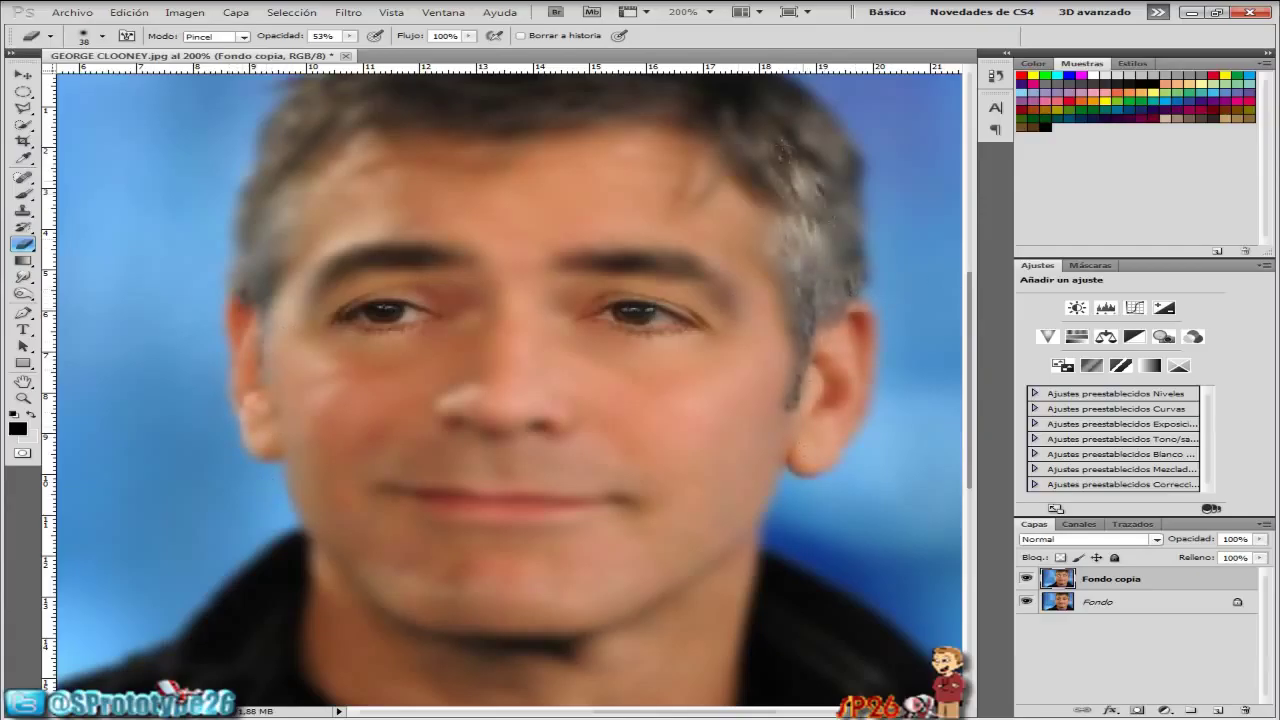
# Shrink the eraser to 28 px and erase the blur along the lips and nostril.
pyautogui.scroll(3, 855, 258)
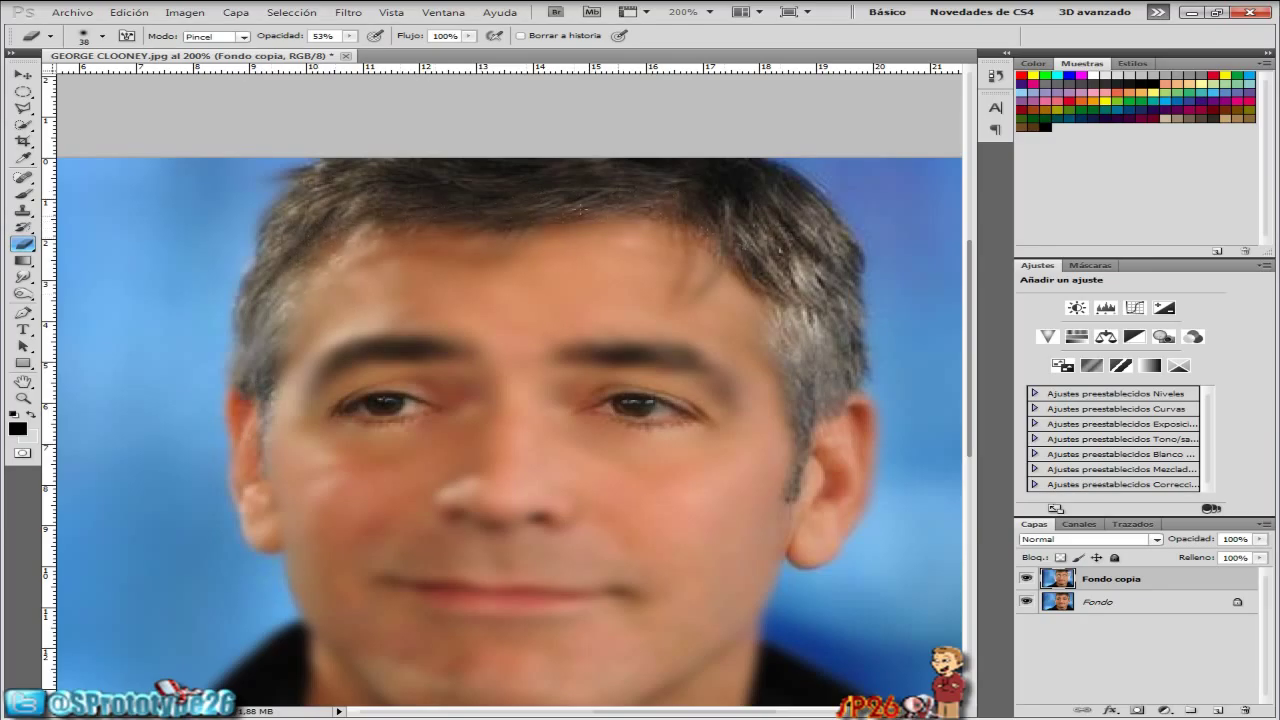
pyautogui.scroll(-2, 637, 391)
pyautogui.scroll(-2, 637, 391)
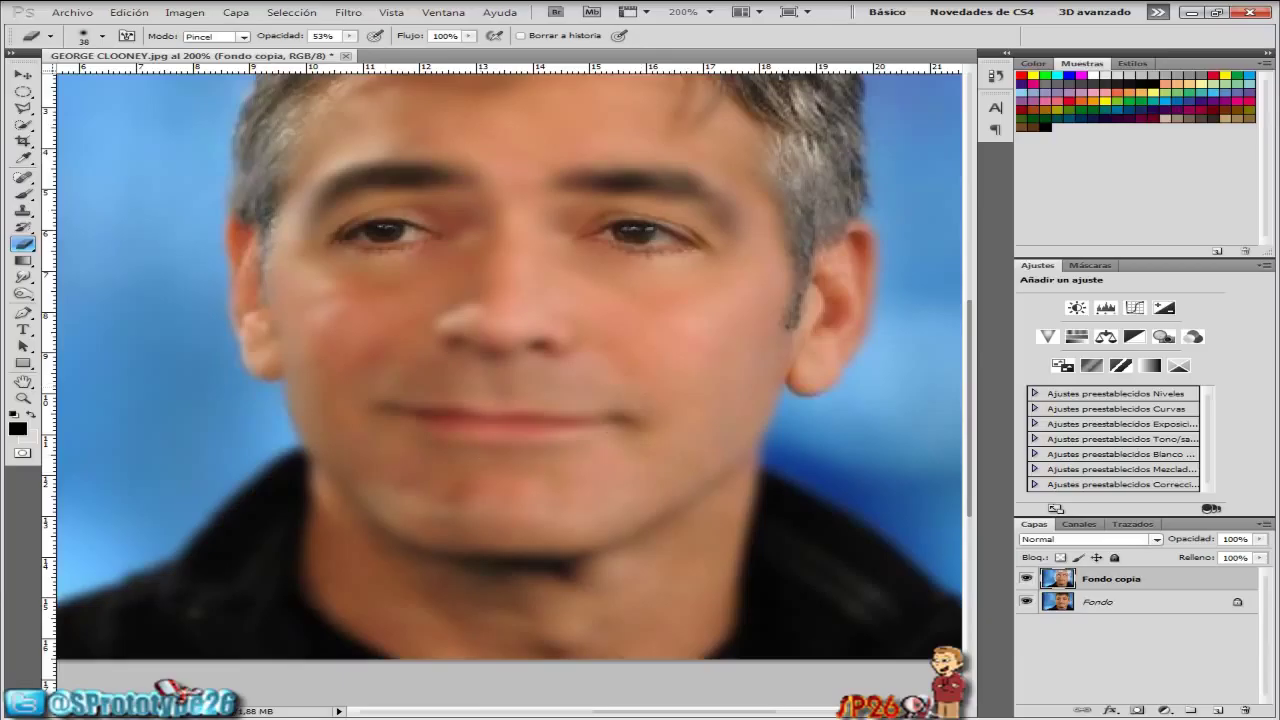
pyautogui.click(102, 36)
pyautogui.moveTo(67, 76); pyautogui.dragTo(58, 76)
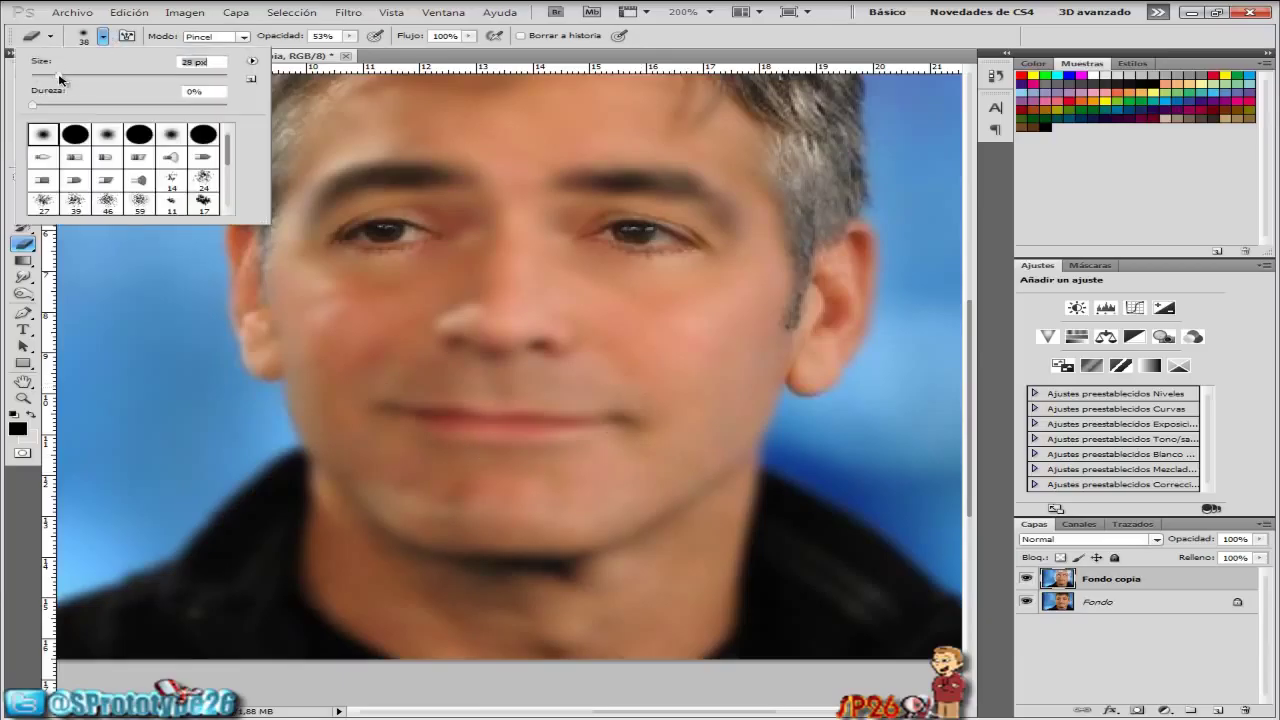
pyautogui.click(398, 411)
pyautogui.moveTo(404, 412); pyautogui.dragTo(628, 420)
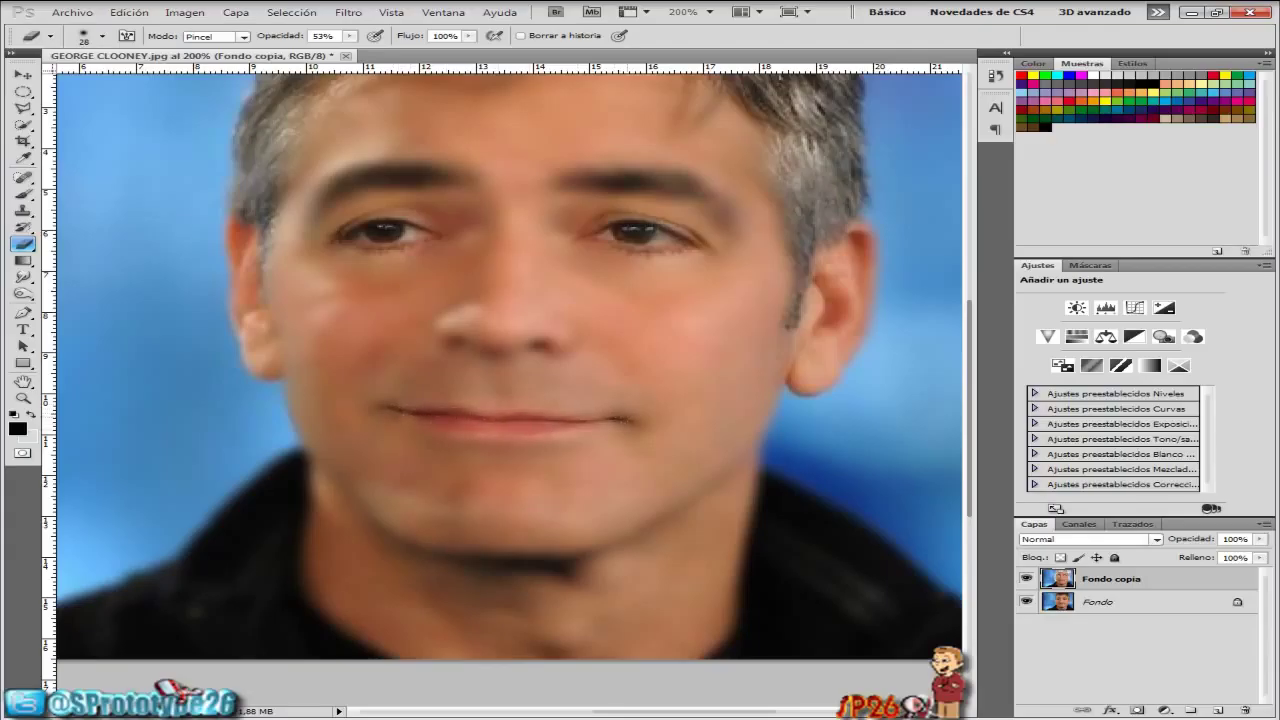
pyautogui.click(538, 344)
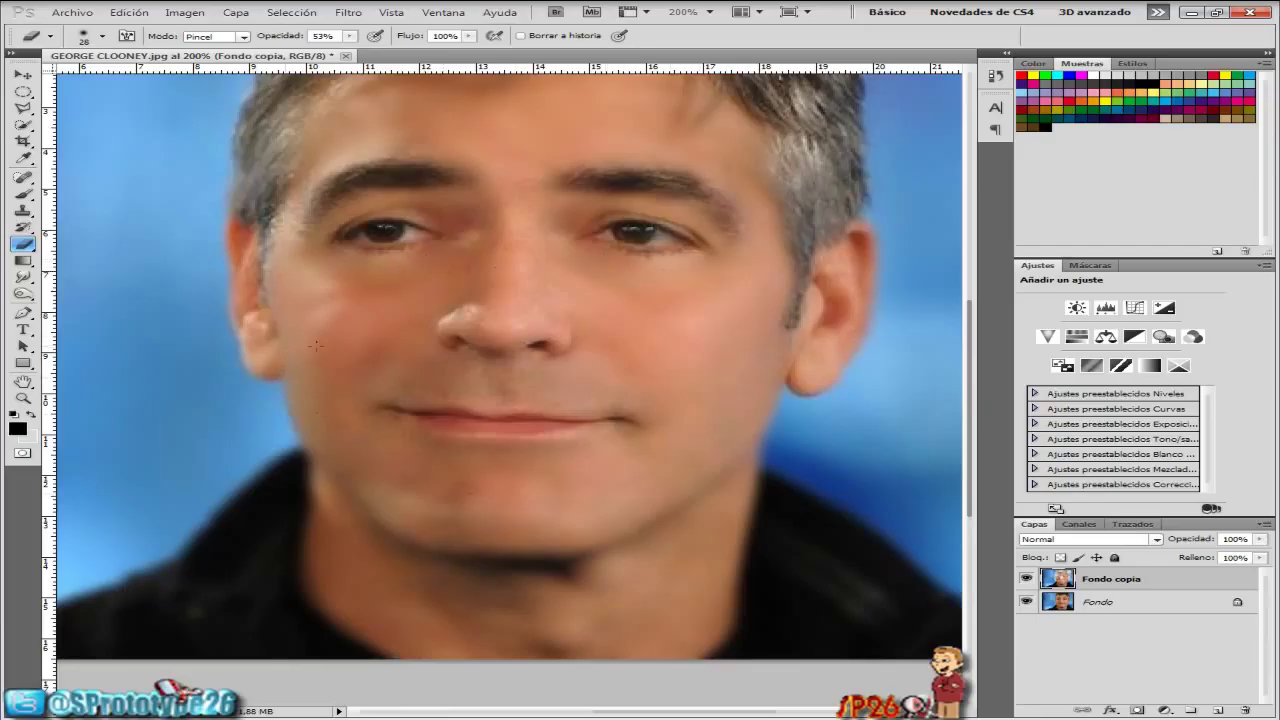
pyautogui.scroll(-1, 408, 461)
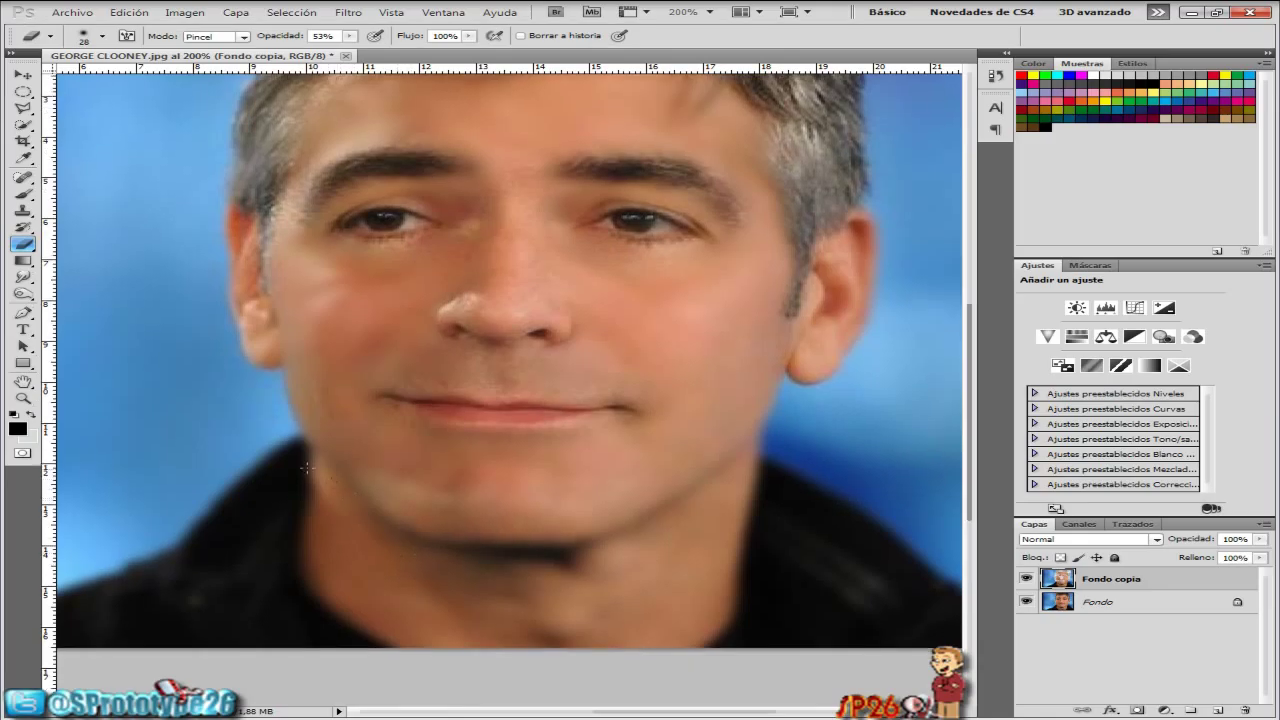
# Zoom out to see the whole image, then zoom back in to 100%.
pyautogui.click(22, 397)
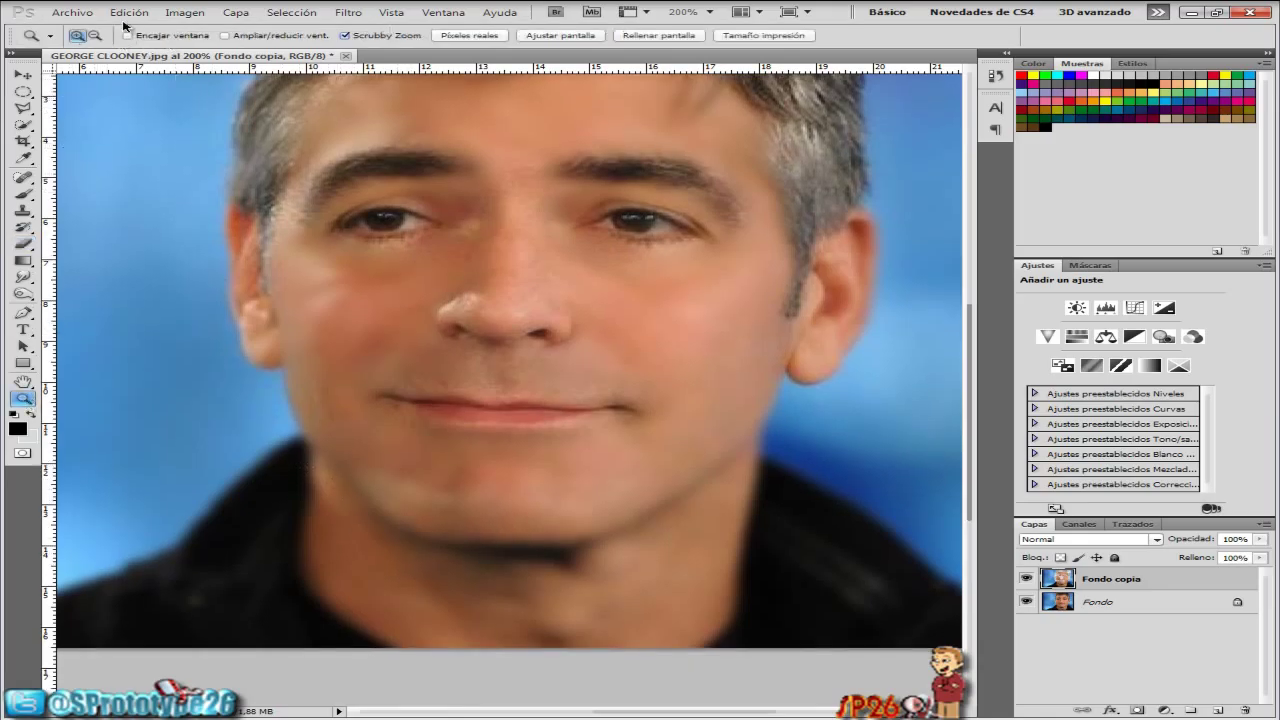
pyautogui.click(95, 35)
pyautogui.click(167, 163)
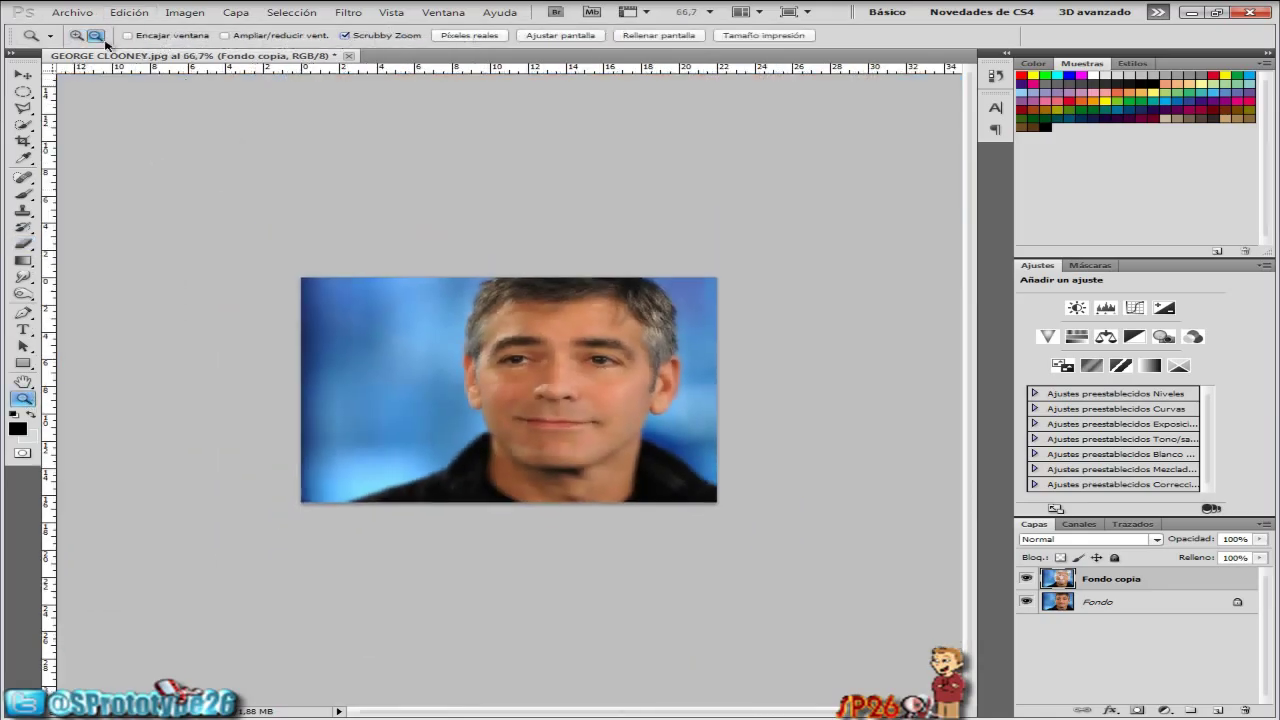
pyautogui.click(77, 35)
pyautogui.click(632, 321)
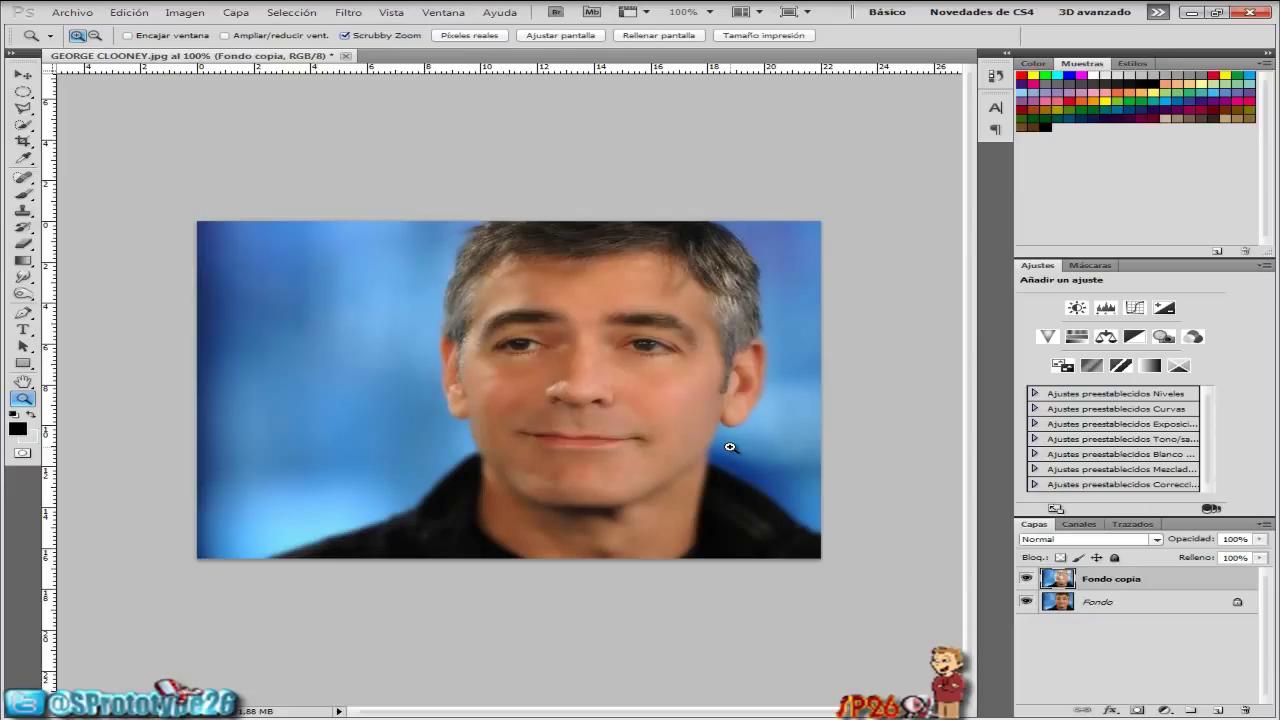
# Hide Fondo copia without flattening, revealing the original unsmoothed portrait.
pyautogui.rightClick(1153, 610)
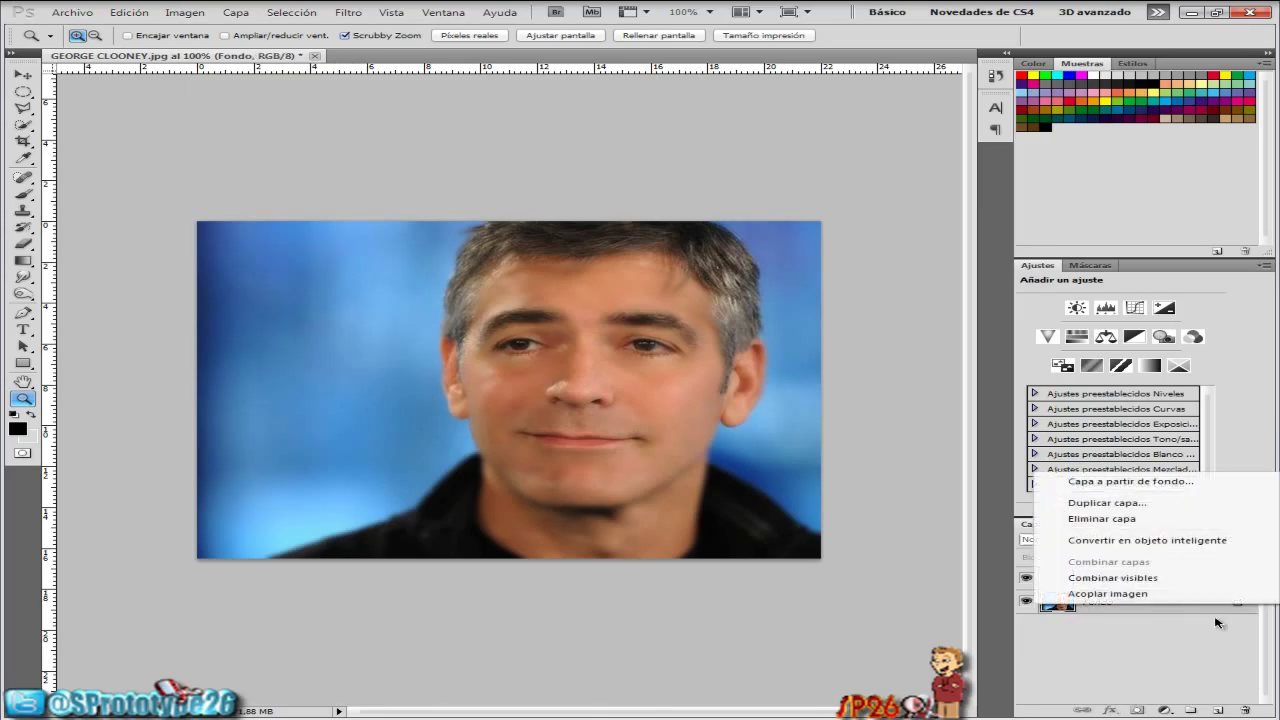
pyautogui.click(1143, 631)
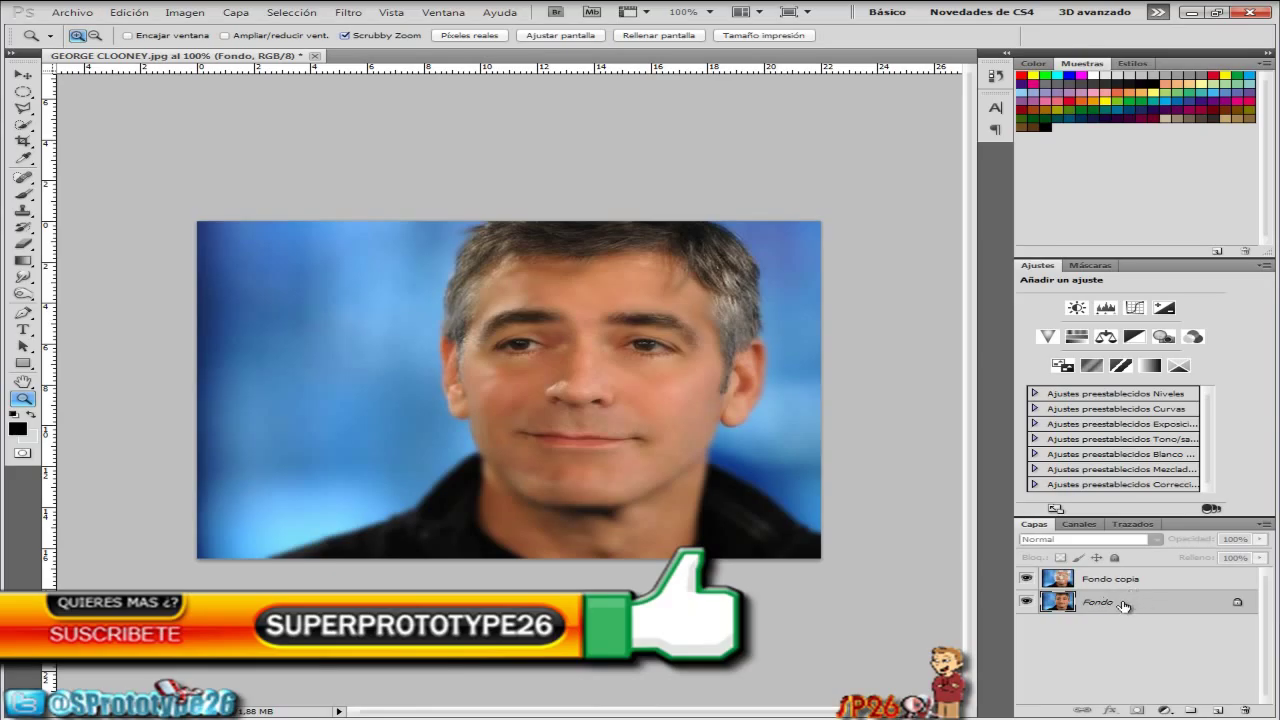
pyautogui.rightClick(1135, 601)
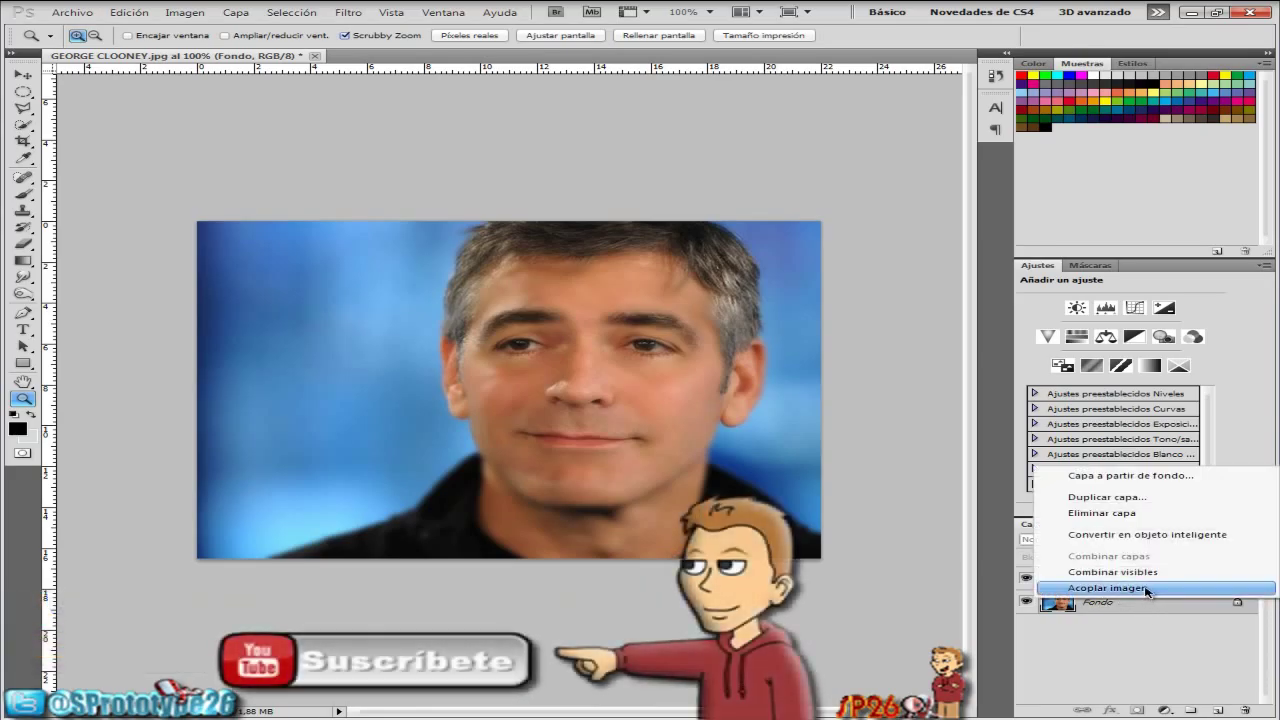
pyautogui.click(1147, 633)
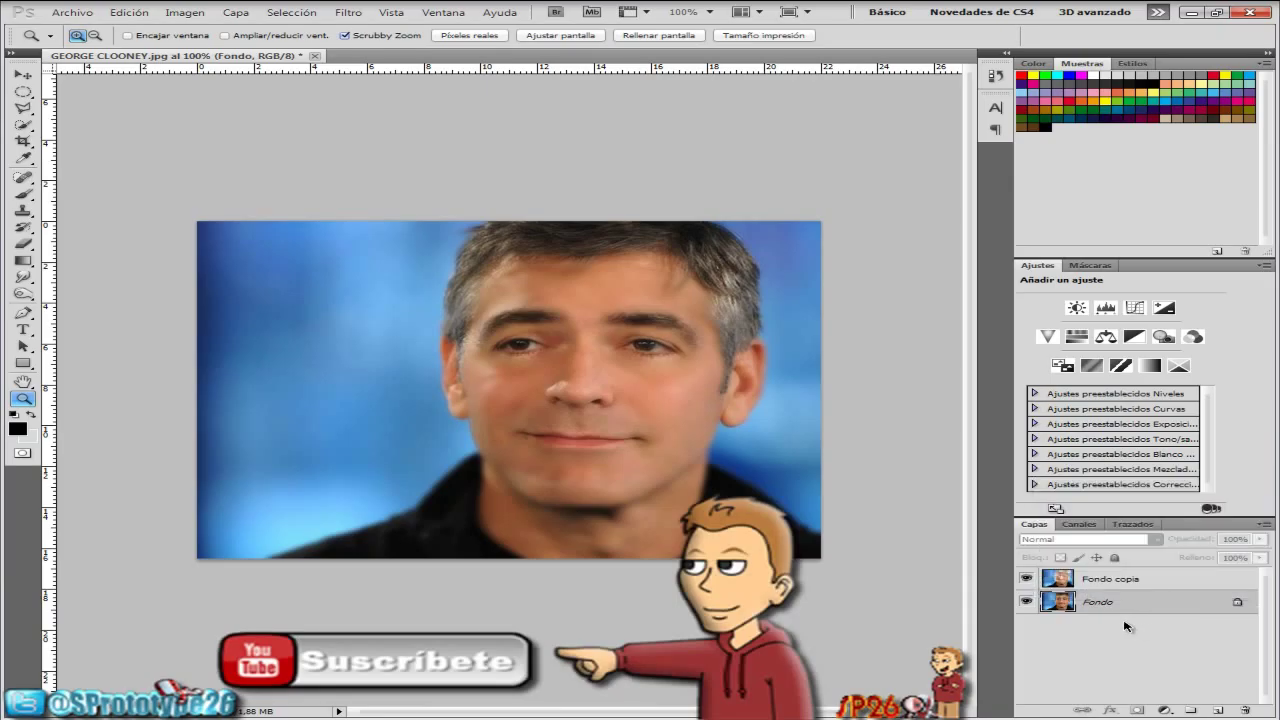
pyautogui.click(1026, 578)
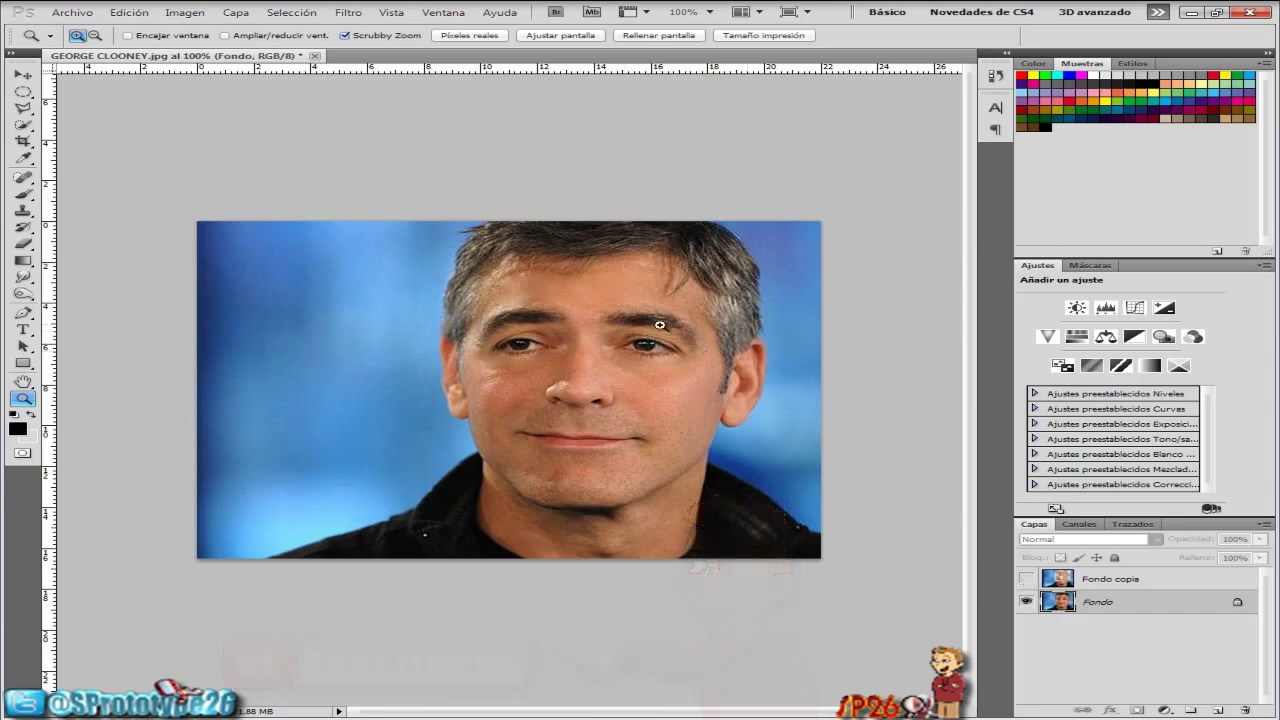
# Turn Fondo copia's visibility back on to show the smoothed face.
pyautogui.click(1027, 580)
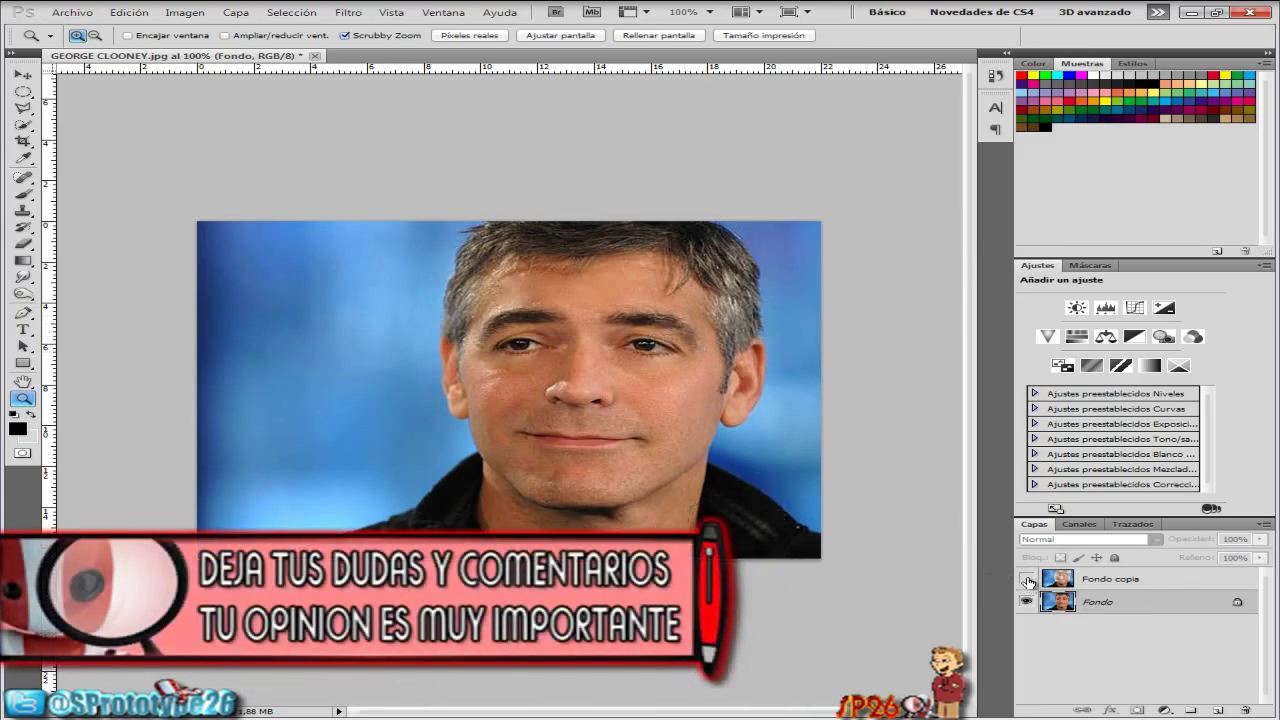